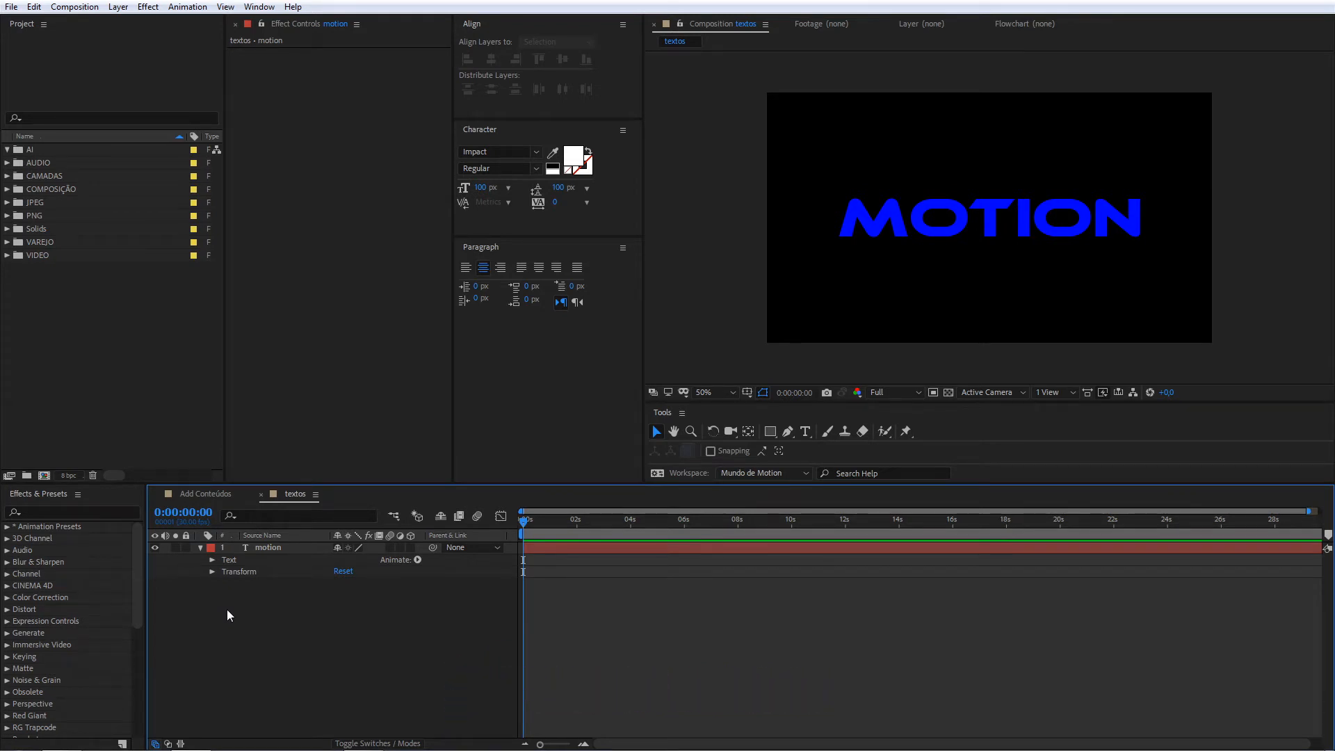
Add a Position text animator to the motion layer
{"action": "left_click", "coordinate": [227, 610]}
{"action": "left_click_drag", "start_coordinate": [426, 559], "coordinate": [548, 514]}
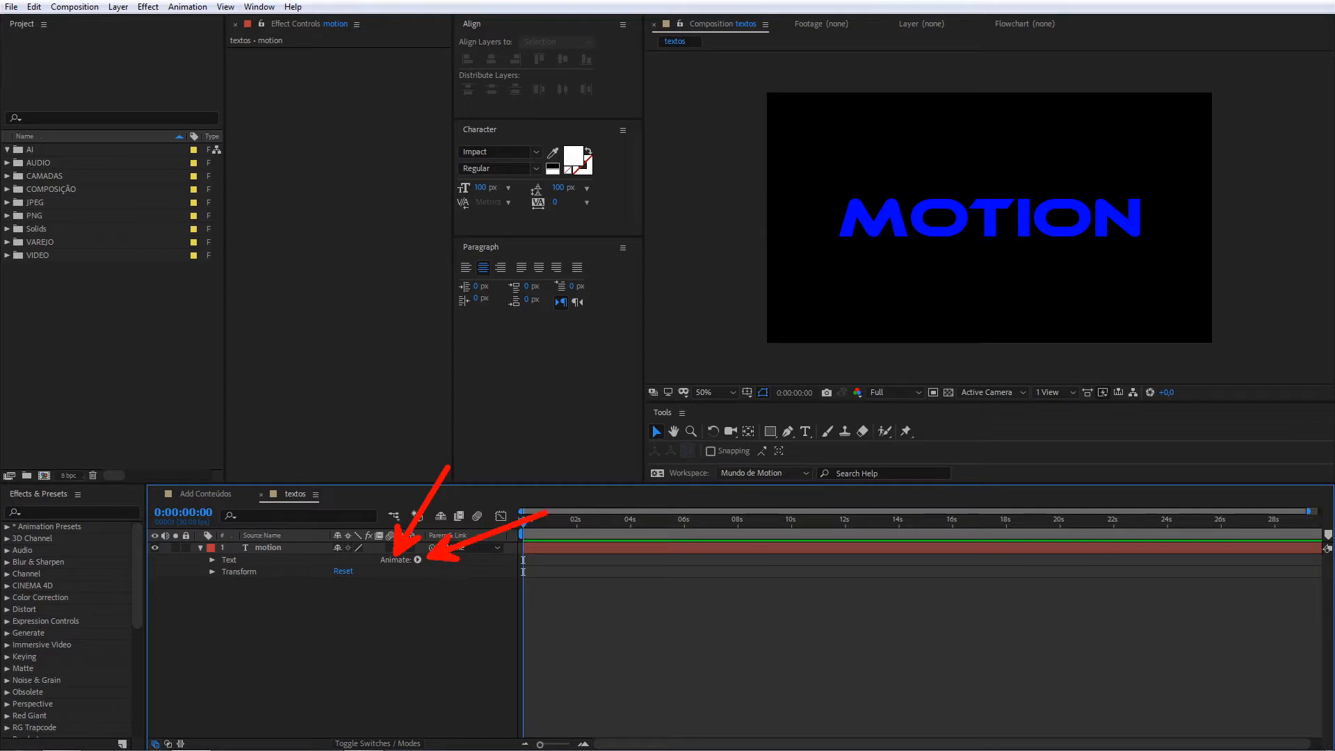
{"action": "left_click", "coordinate": [394, 575]}
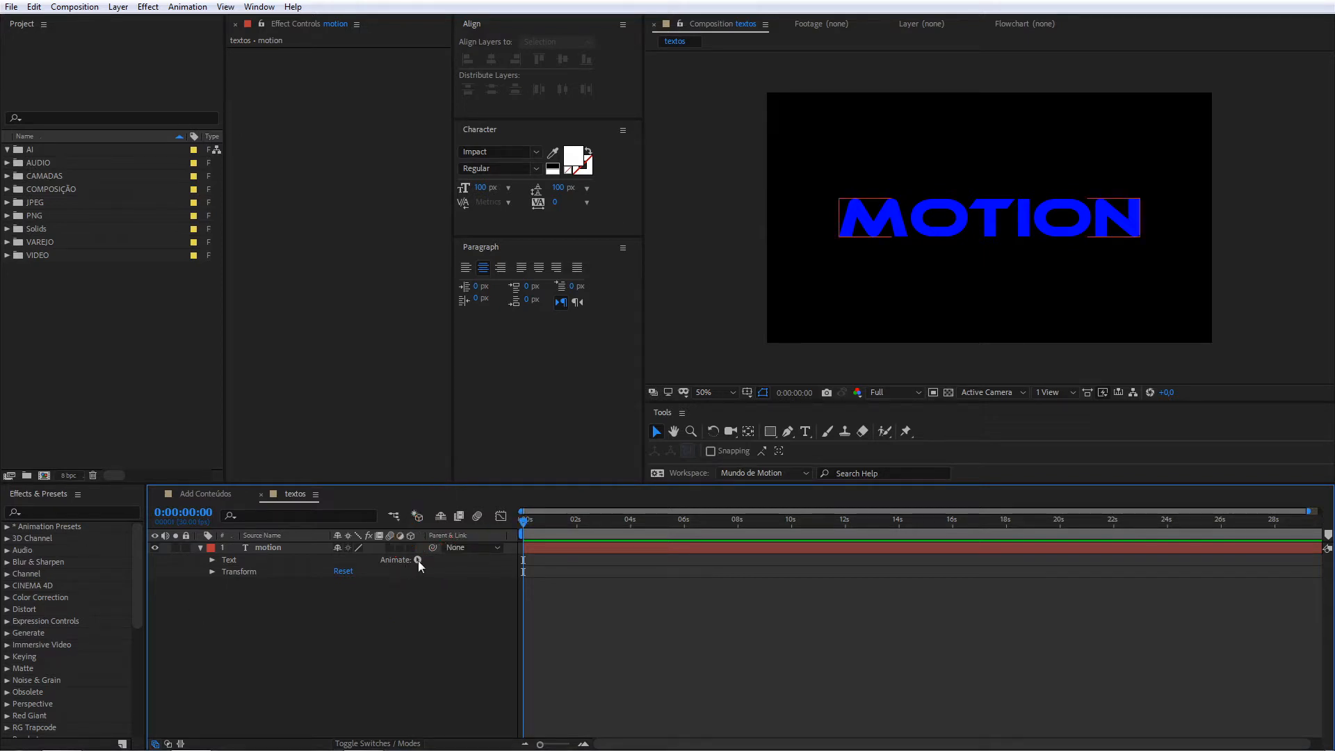
{"action": "left_click", "coordinate": [418, 560]}
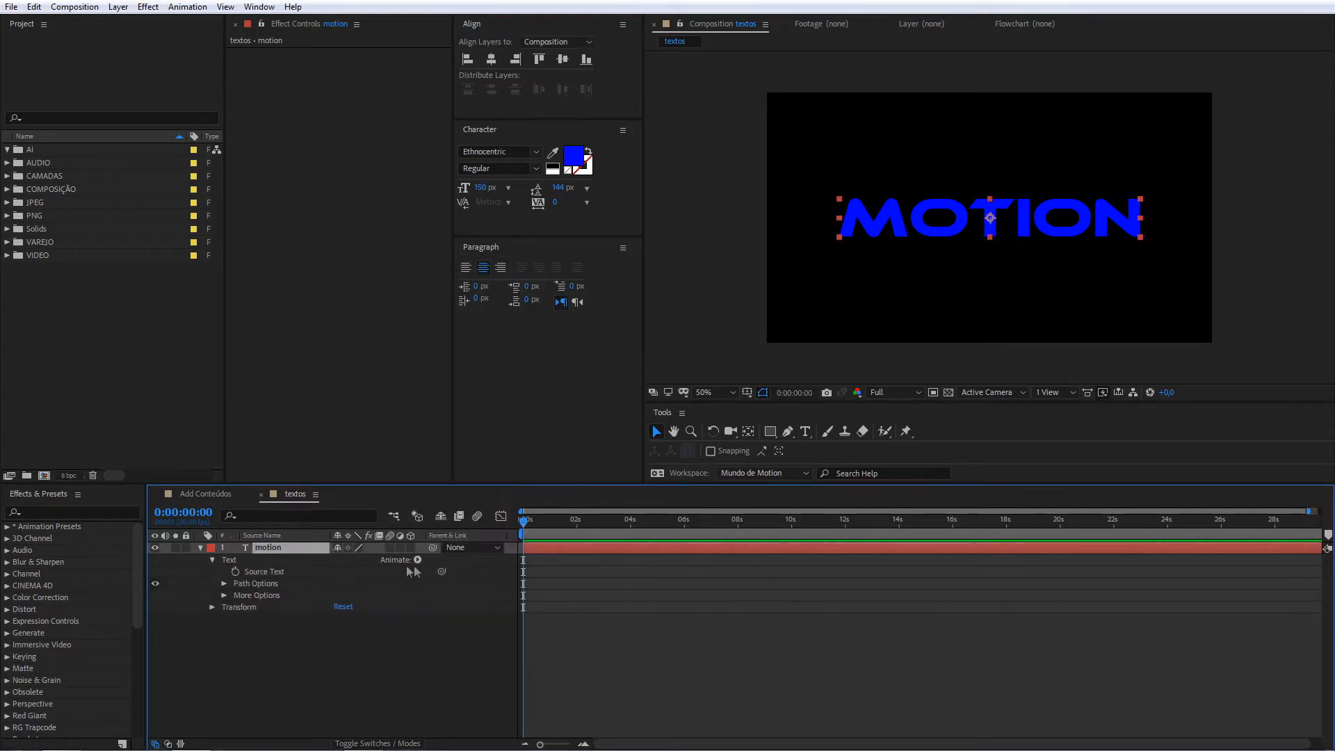
{"action": "left_click", "coordinate": [417, 561]}
{"action": "left_click", "coordinate": [461, 310]}
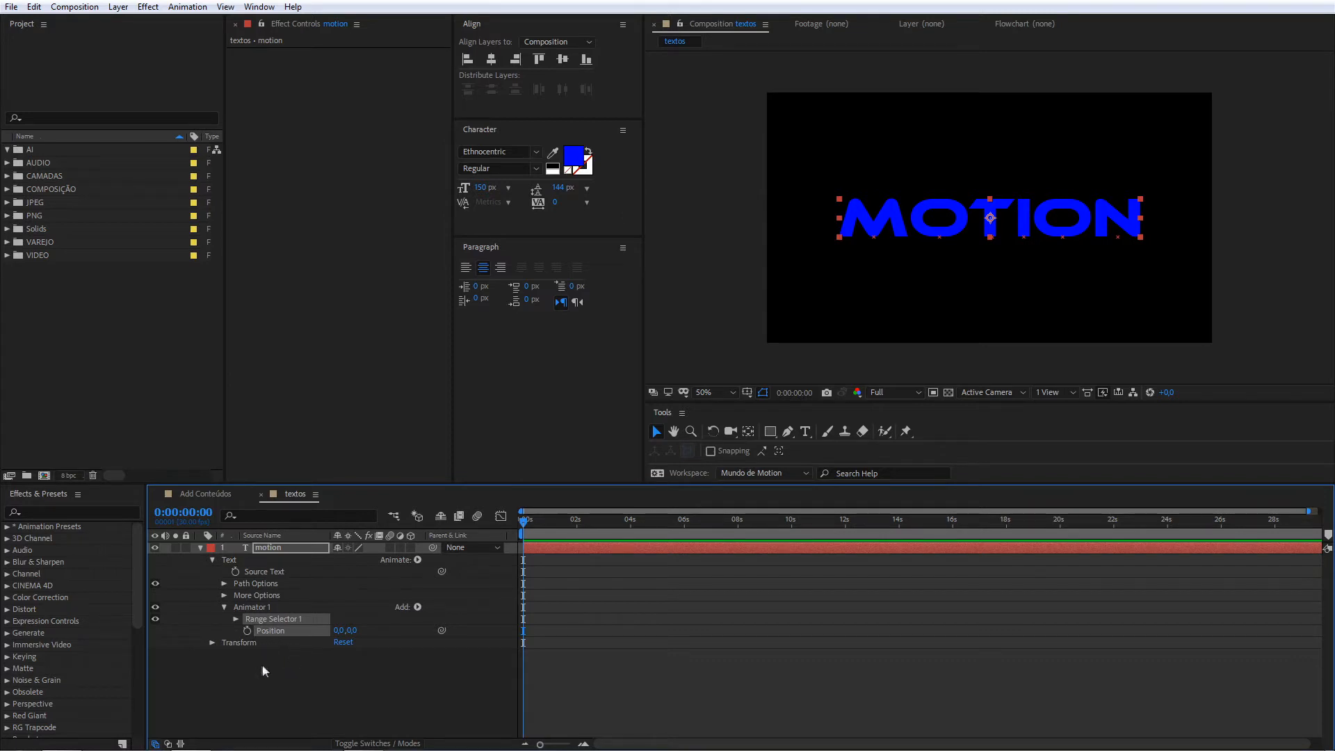
Examine the new text animator's contents, including its range selector and Position property
{"action": "left_click", "coordinate": [225, 608]}
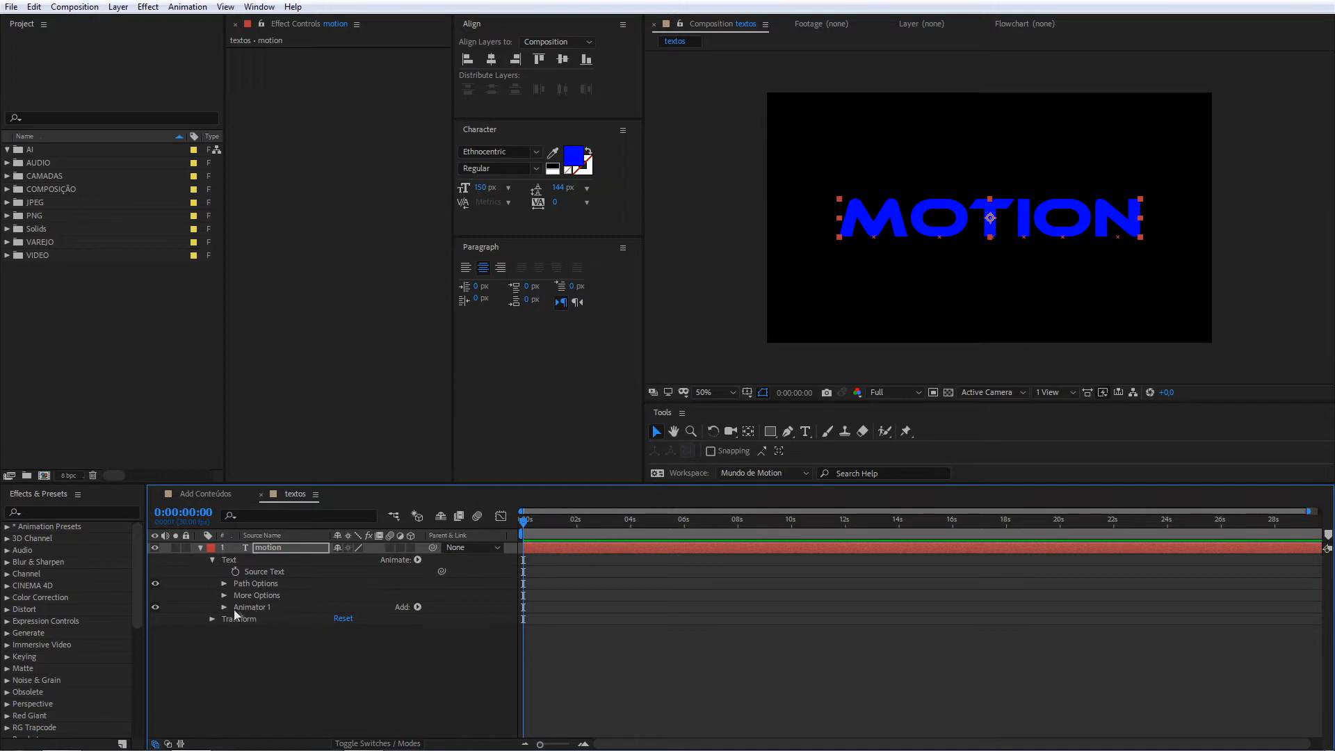
{"action": "left_click", "coordinate": [227, 608]}
{"action": "left_click", "coordinate": [225, 608]}
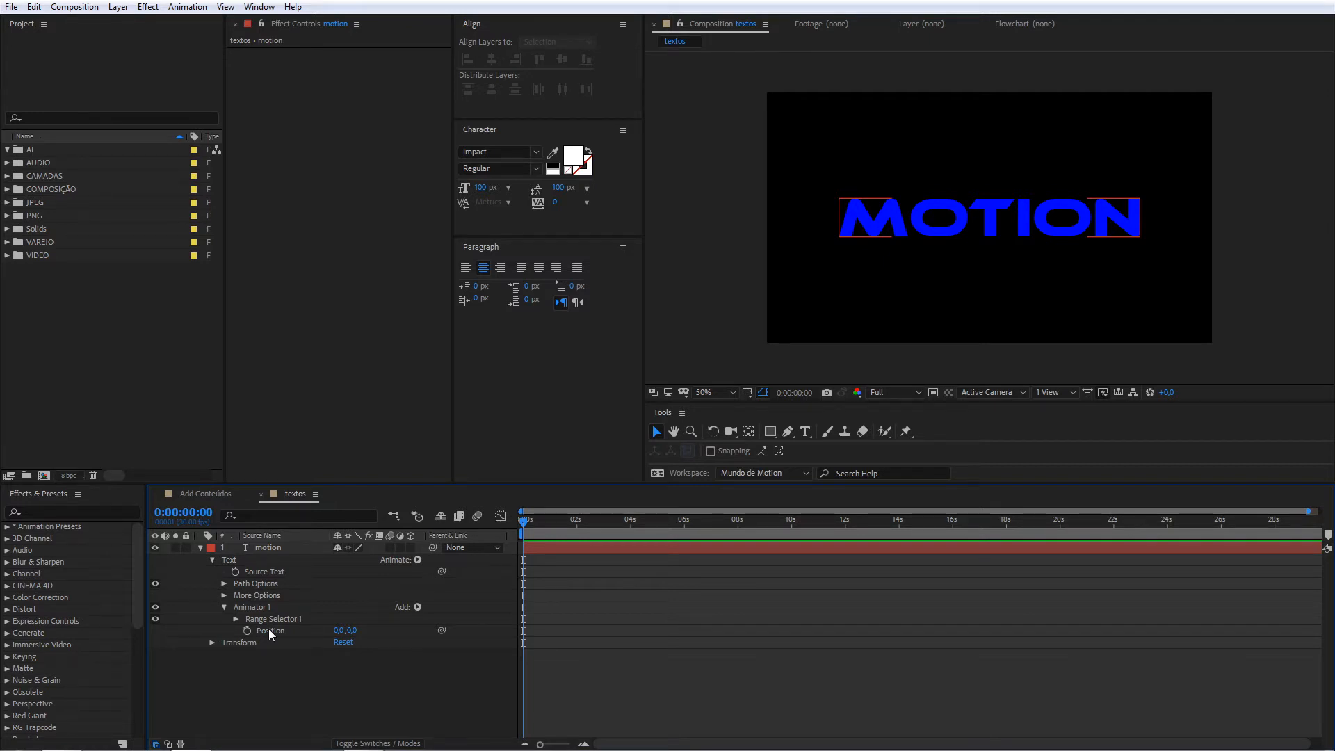
{"action": "left_click", "coordinate": [261, 650]}
{"action": "left_click", "coordinate": [249, 620]}
{"action": "left_click", "coordinate": [253, 608]}
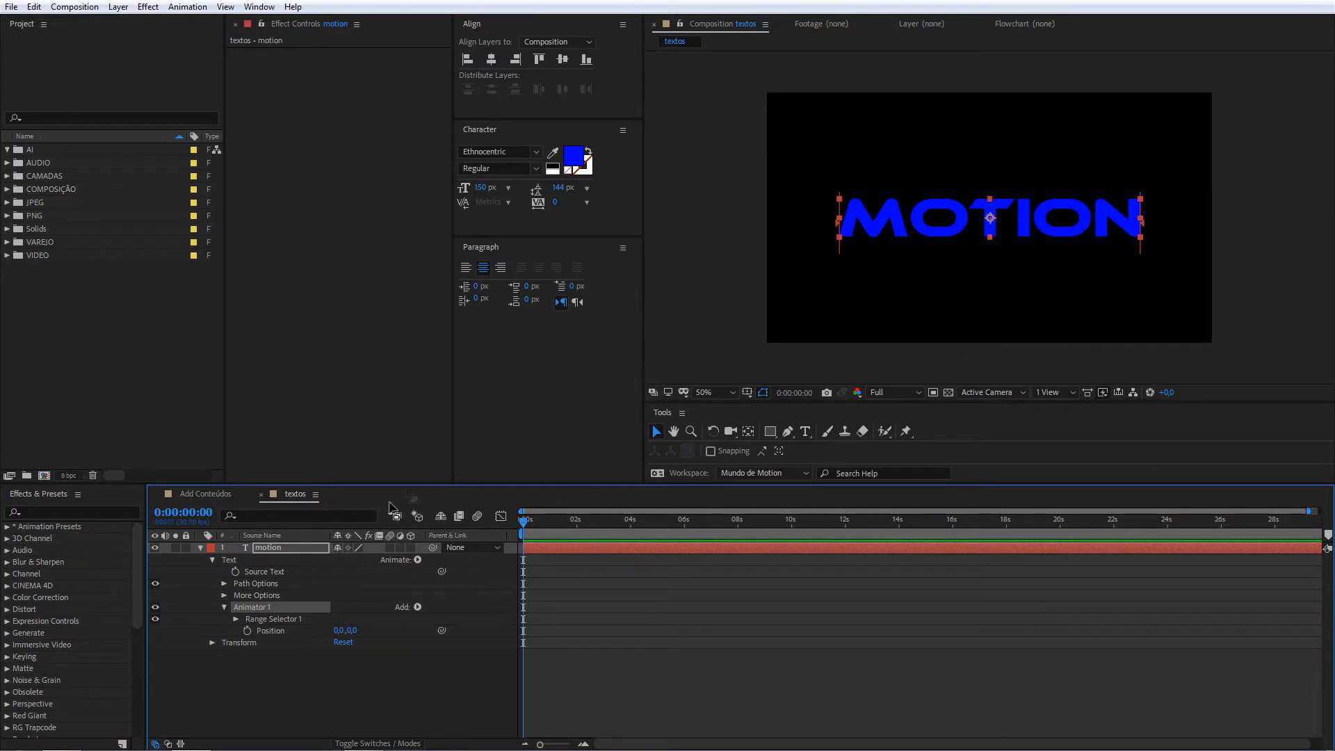
{"action": "left_click", "coordinate": [260, 630]}
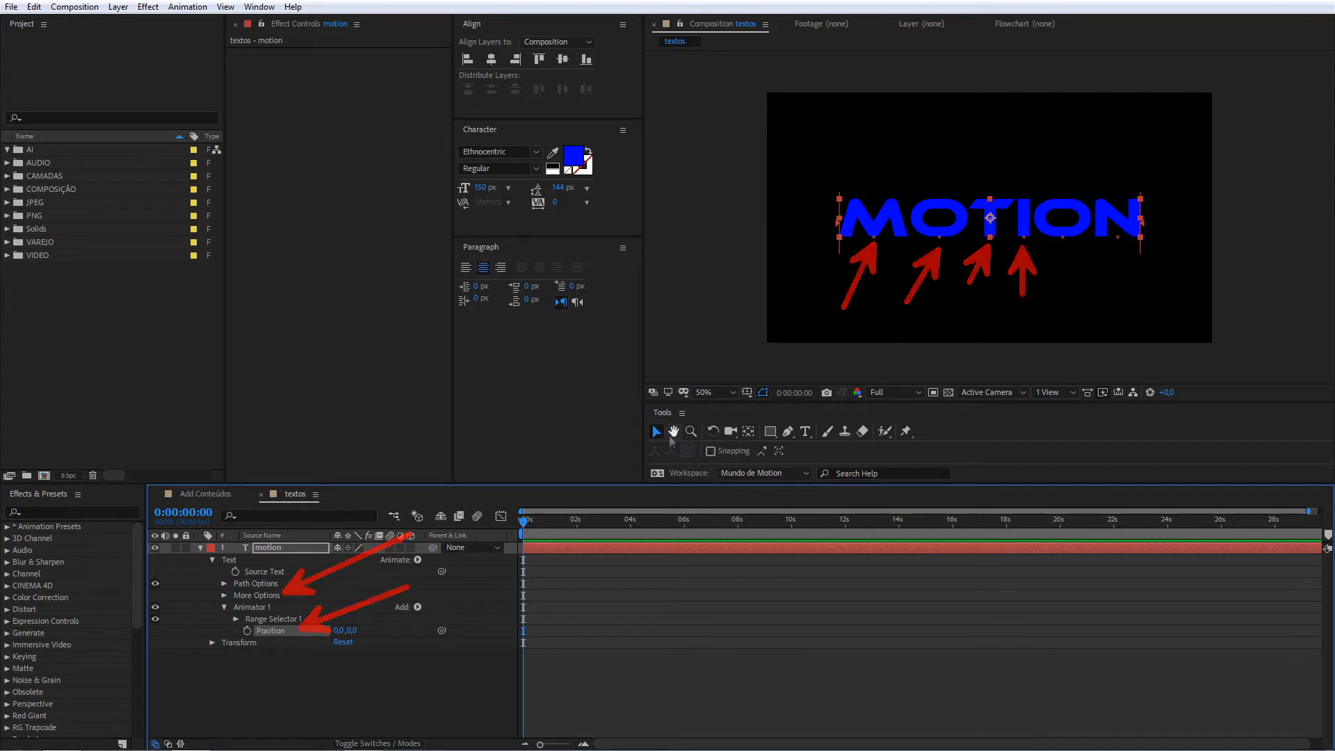
Switch the text's Anchor Point Grouping to Word and back to Character
{"action": "left_click", "coordinate": [224, 595]}
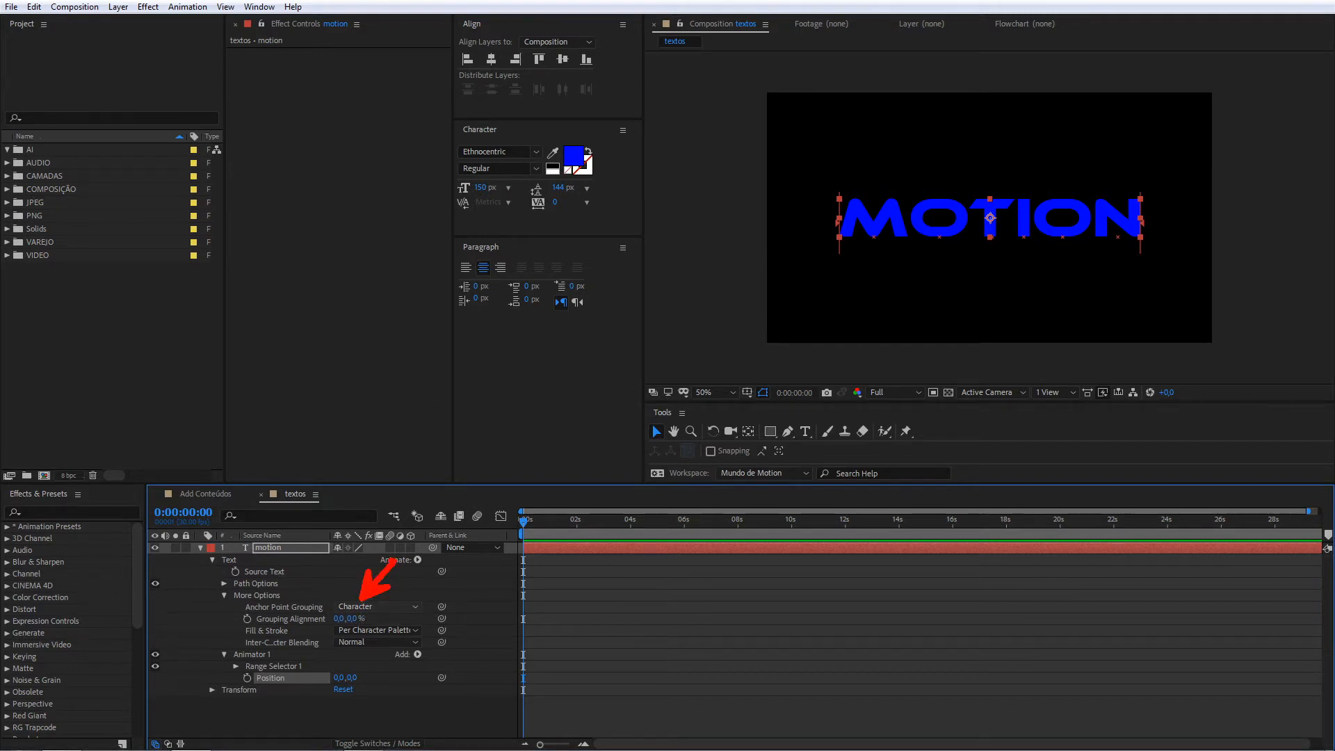
{"action": "left_click", "coordinate": [350, 609]}
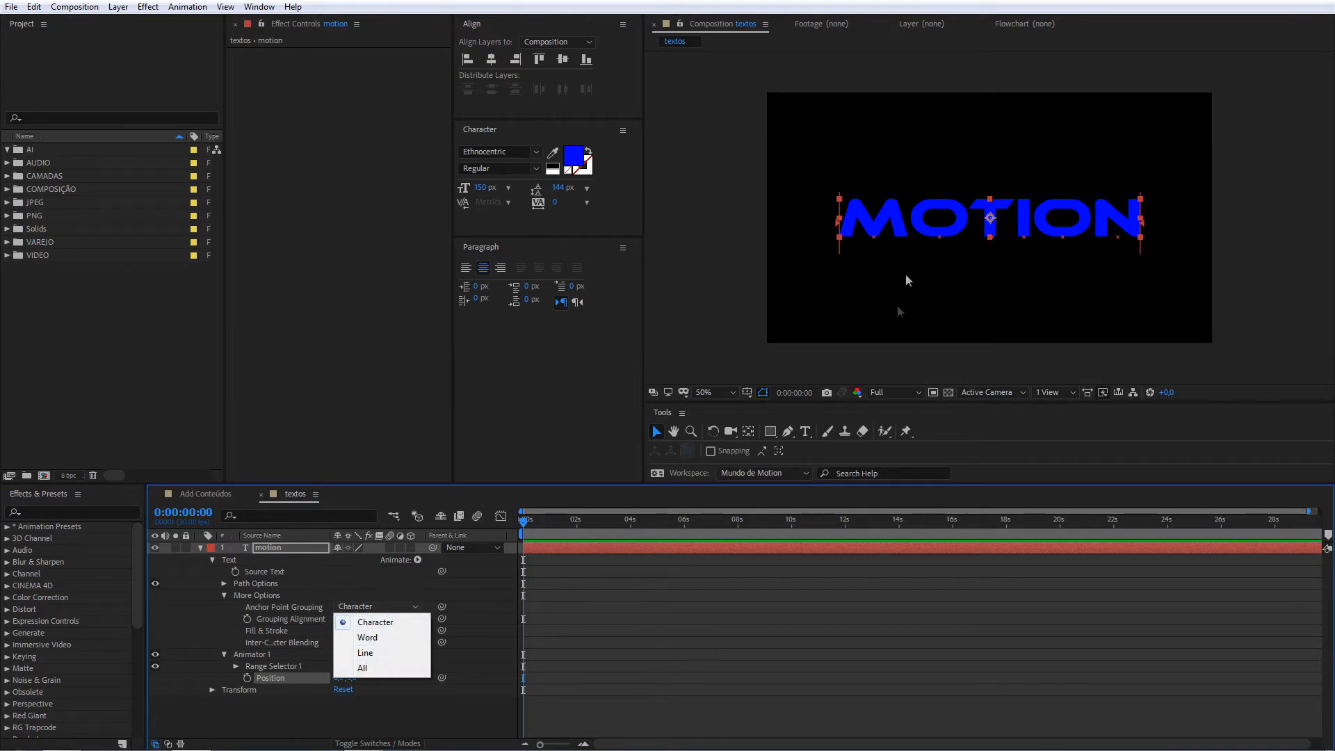
{"action": "left_click", "coordinate": [367, 638]}
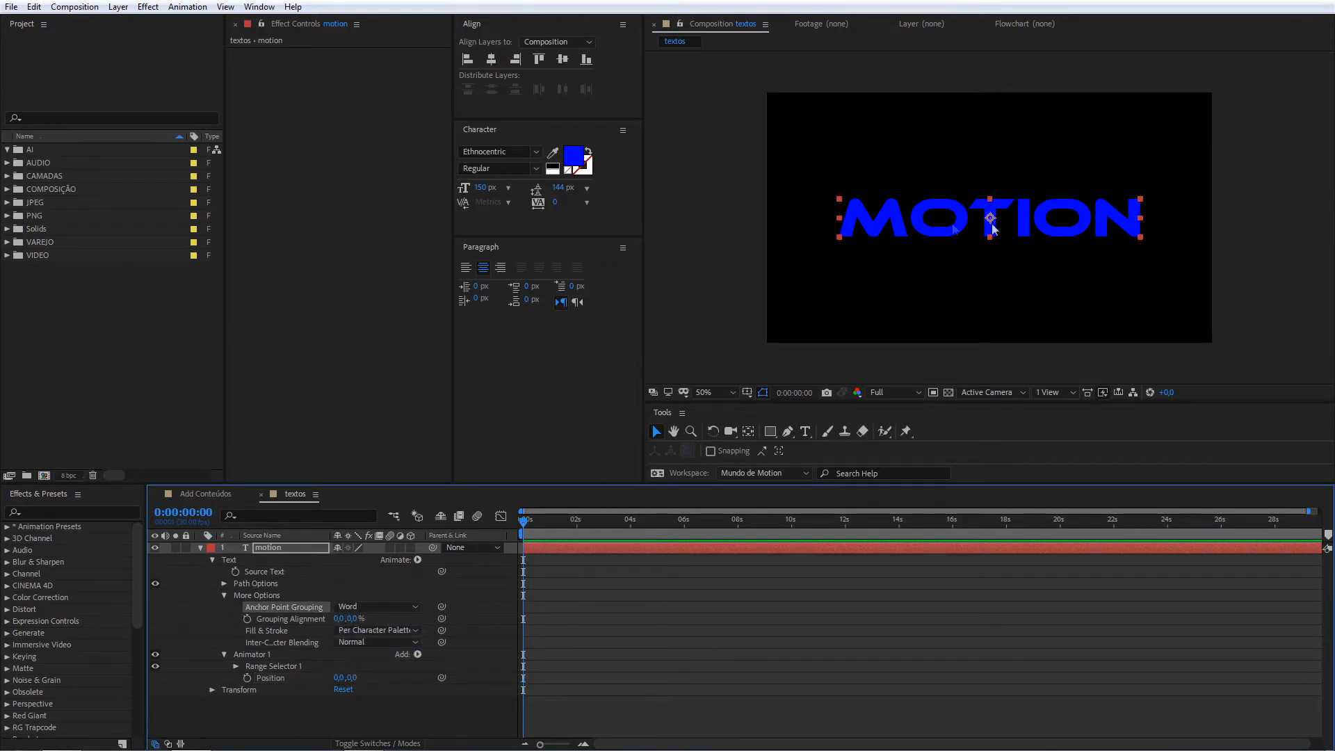
{"action": "left_click", "coordinate": [387, 607]}
{"action": "left_click", "coordinate": [375, 622]}
{"action": "left_click", "coordinate": [223, 596]}
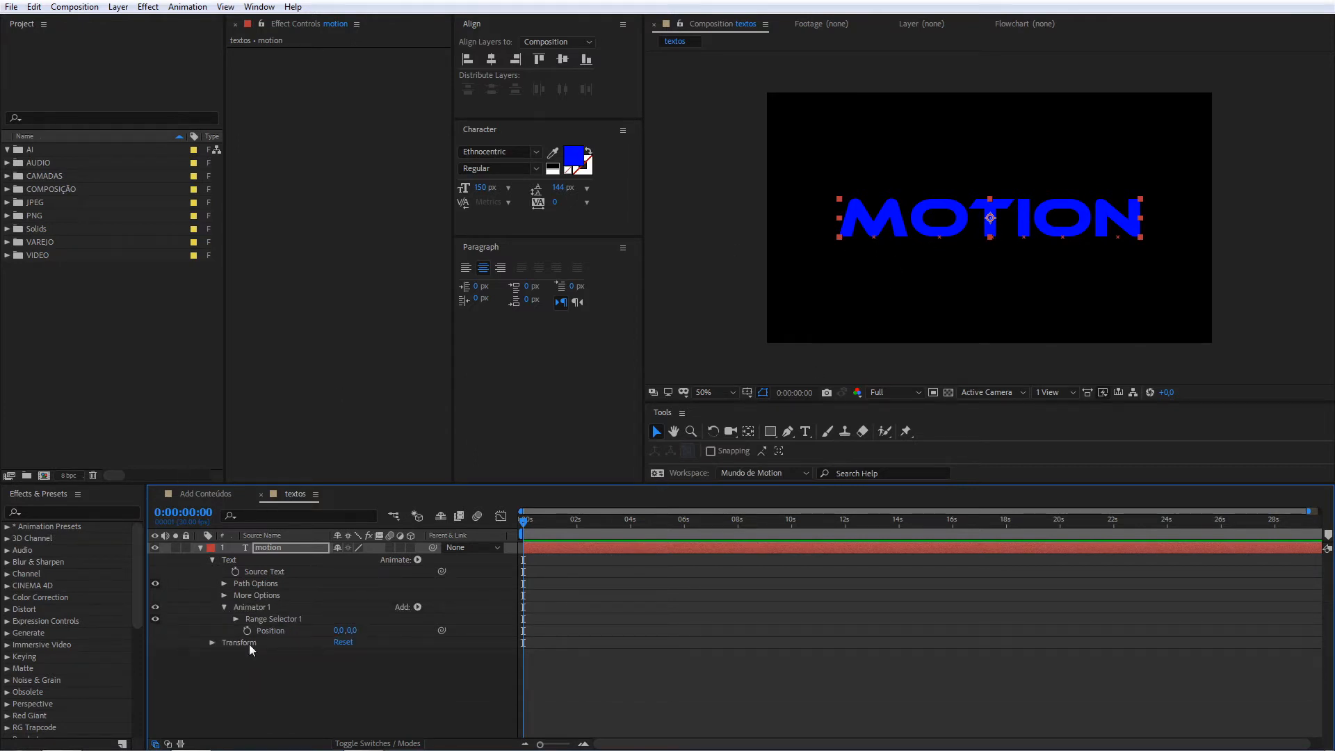
Set Animator 1's Position to 0, 169 and scrub Range Selector 1's Offset to 100%
{"action": "left_click", "coordinate": [270, 629]}
{"action": "left_click_drag", "start_coordinate": [352, 630], "coordinate": [501, 601]}
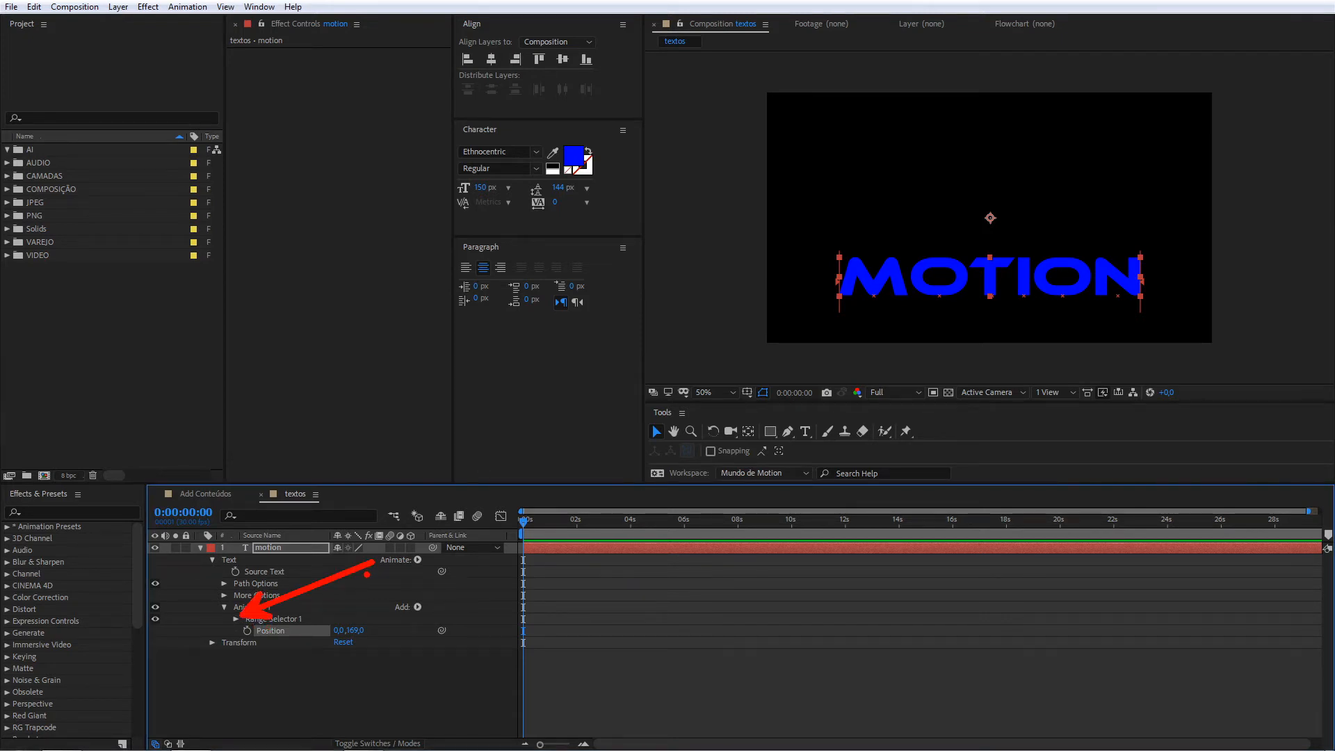
{"action": "left_click", "coordinate": [236, 619]}
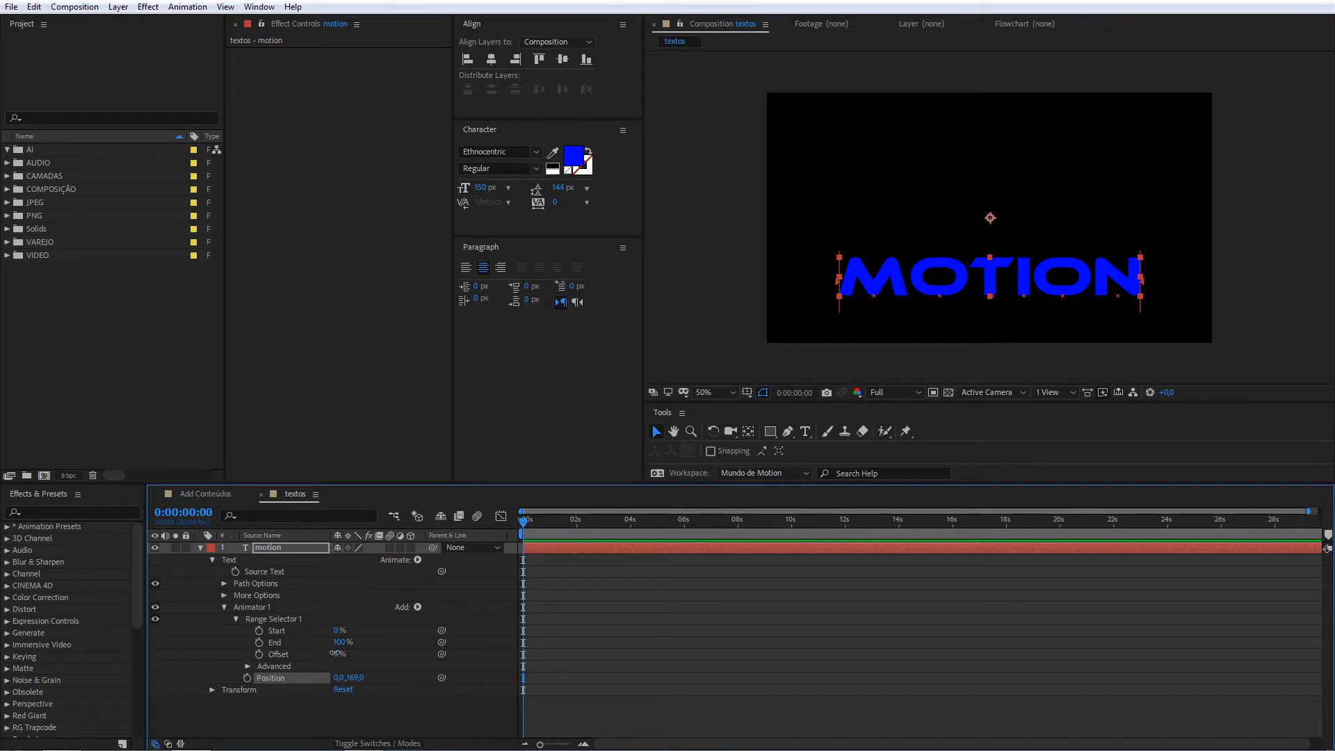
{"action": "left_click_drag", "start_coordinate": [334, 653], "coordinate": [429, 658]}
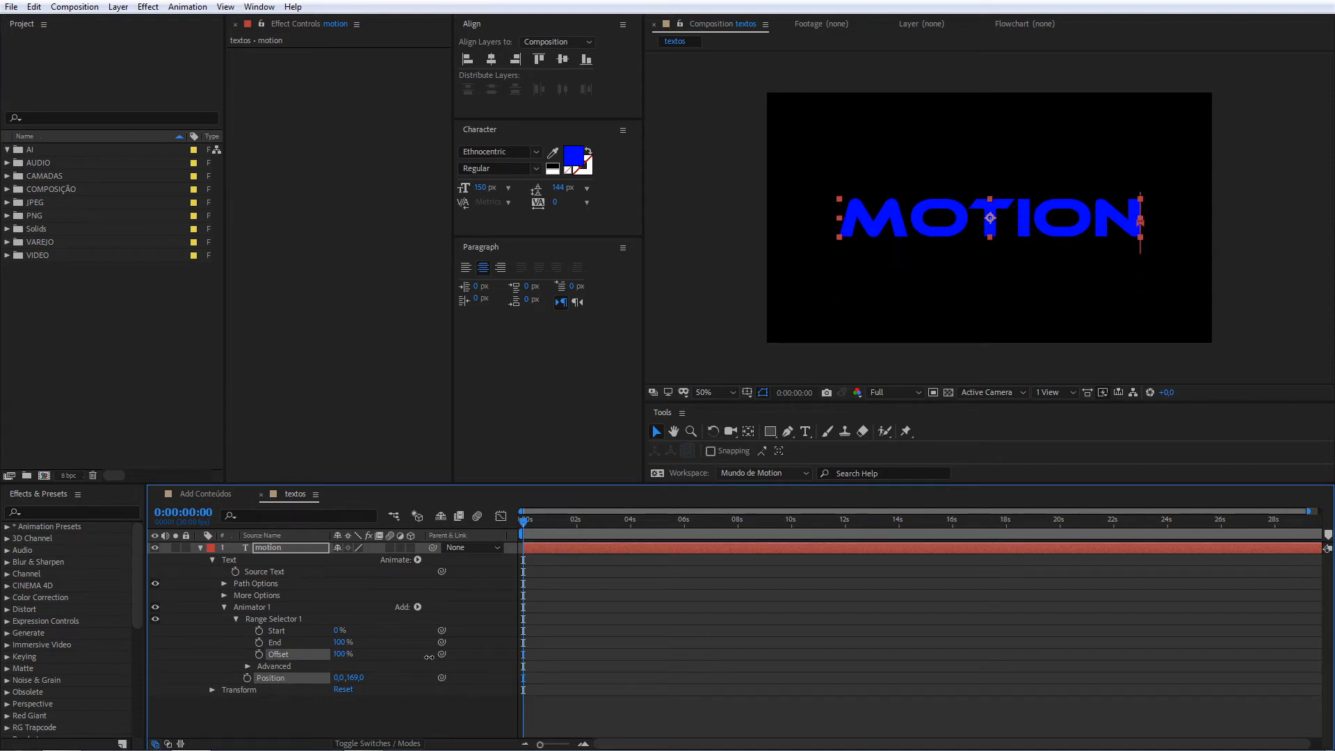
{"action": "left_click_drag", "start_coordinate": [429, 657], "coordinate": [386, 664]}
{"action": "left_click_drag", "start_coordinate": [389, 664], "coordinate": [449, 659]}
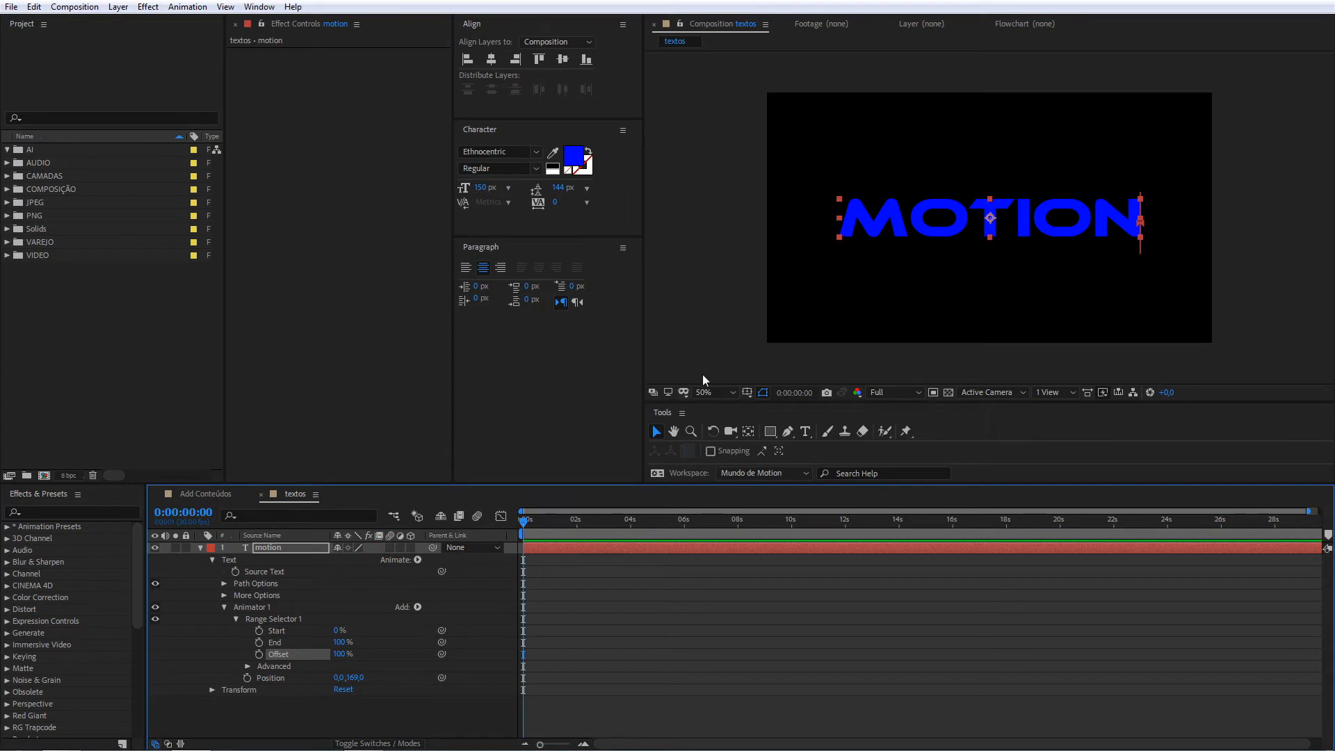
Set Range Selector 1's Start to 16% and its Offset to 0%
{"action": "left_click", "coordinate": [262, 618]}
{"action": "left_click", "coordinate": [271, 631]}
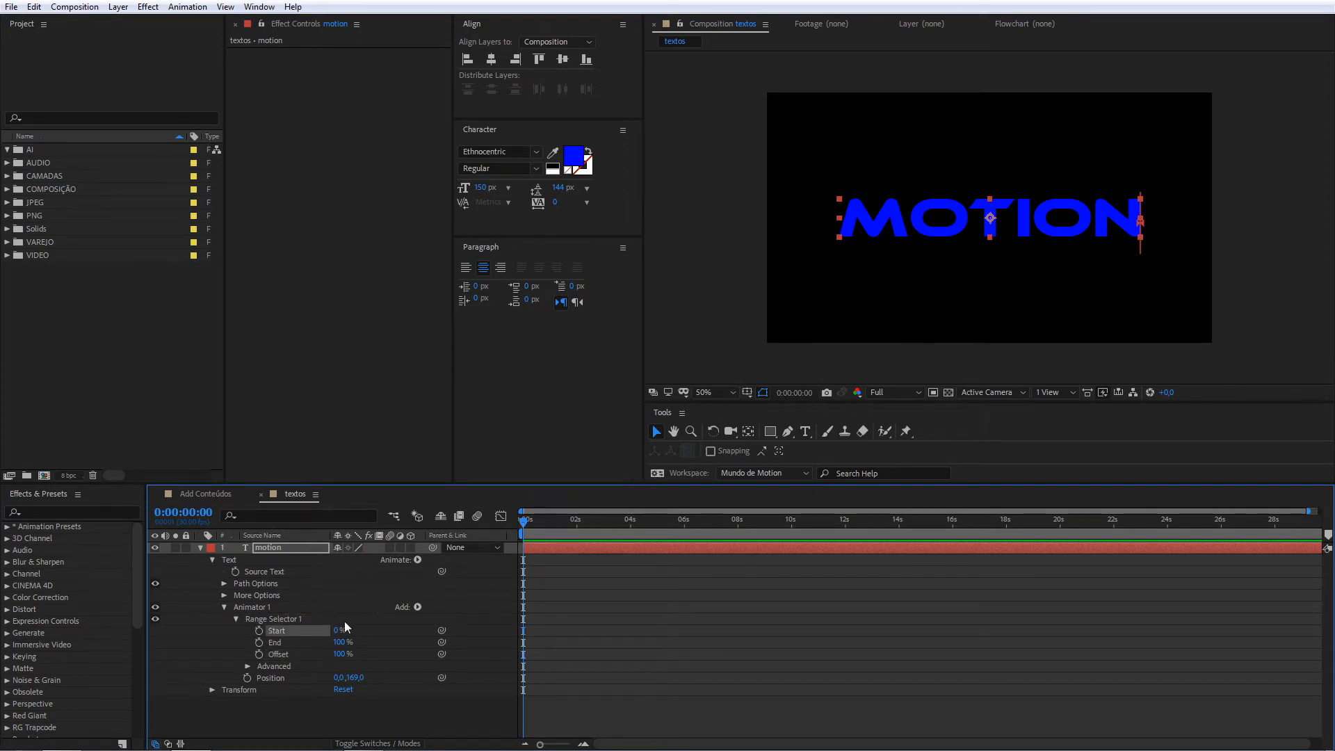
{"action": "left_click_drag", "start_coordinate": [337, 630], "coordinate": [347, 631]}
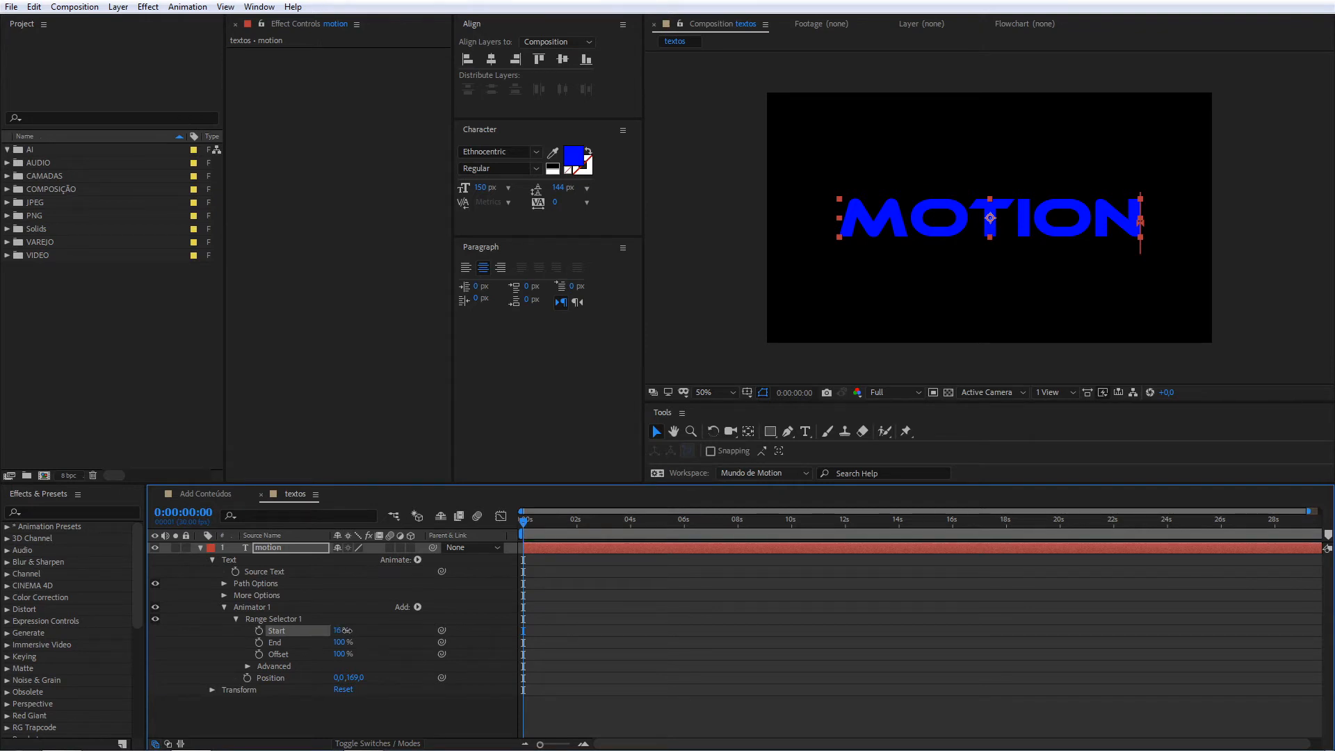
{"action": "left_click", "coordinate": [257, 609]}
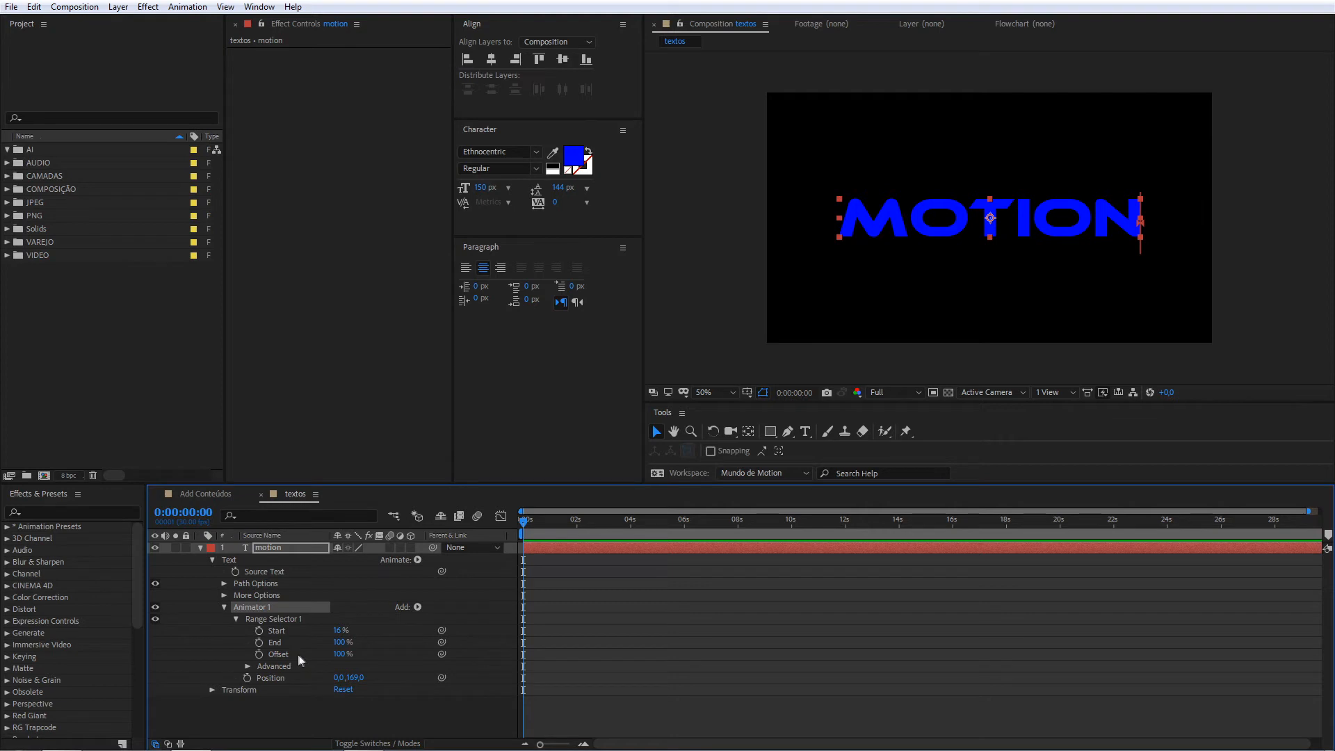
{"action": "left_click_drag", "start_coordinate": [339, 655], "coordinate": [328, 654]}
{"action": "left_click", "coordinate": [340, 654]}
{"action": "type", "text": "0"}
{"action": "key", "text": "Return"}
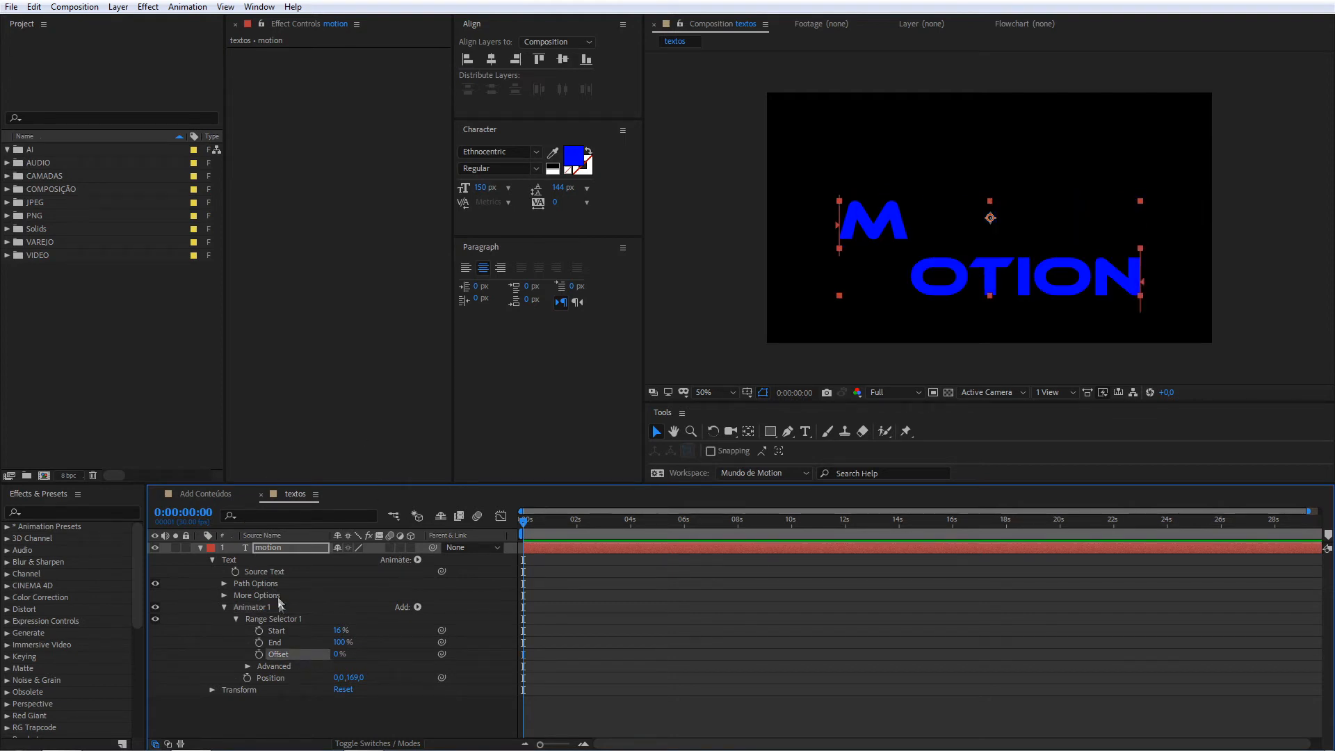
Reset Range Selector 1's Start to 0% and Animator 1's Position to 0, 0
{"action": "left_click_drag", "start_coordinate": [338, 631], "coordinate": [322, 636]}
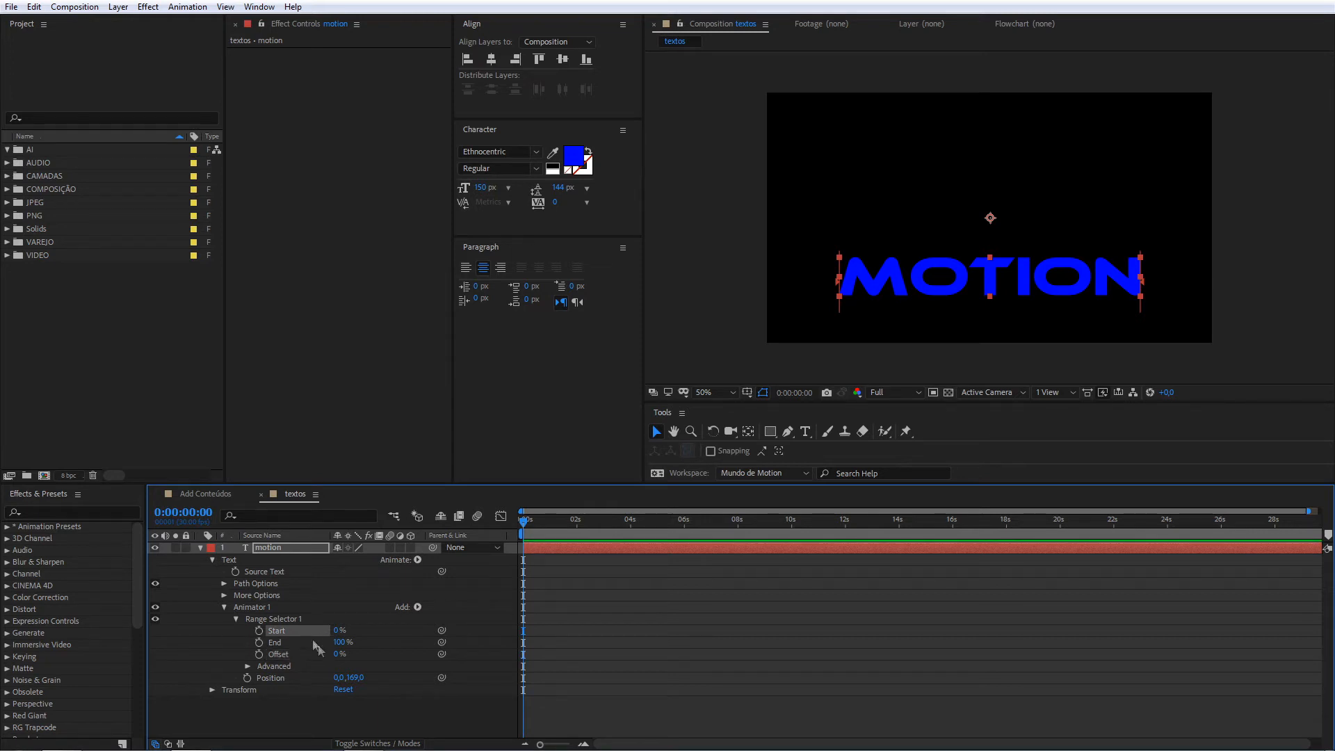
{"action": "left_click", "coordinate": [353, 677]}
{"action": "type", "text": "0"}
{"action": "key", "text": "Return"}
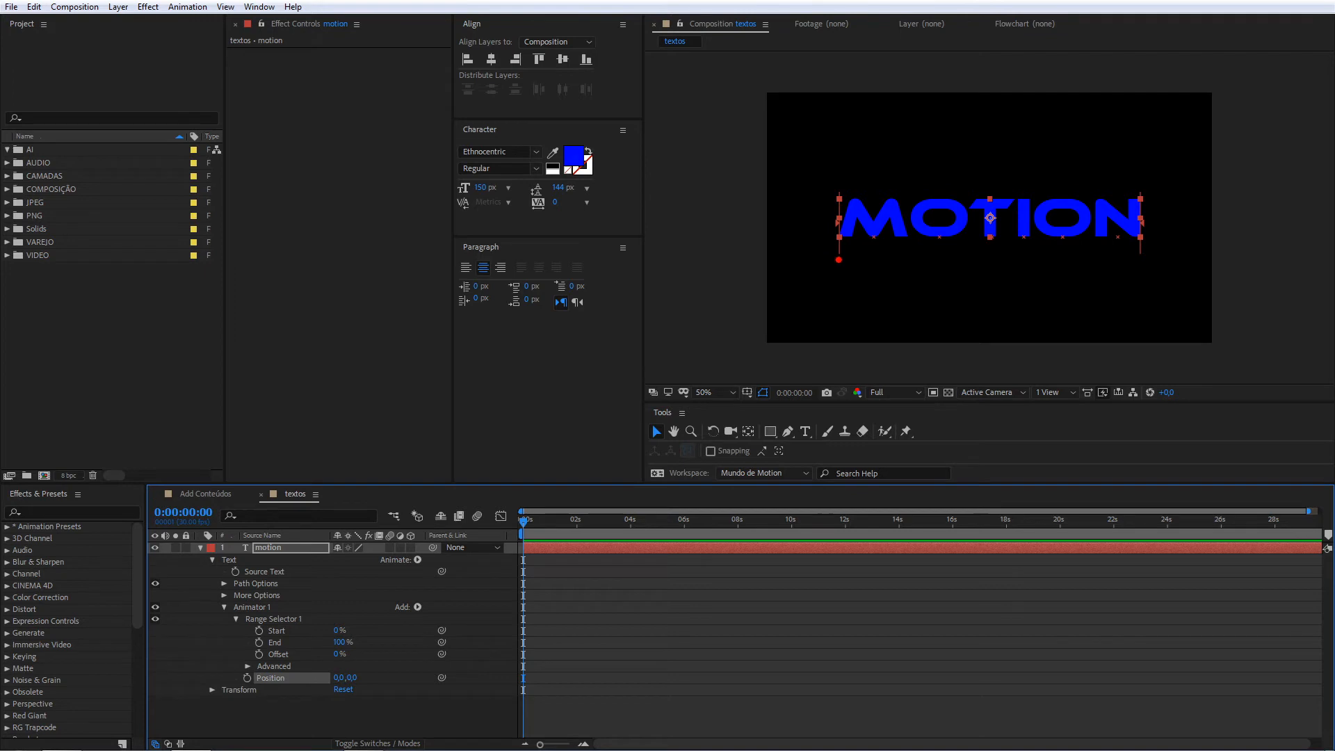
{"action": "left_click_drag", "start_coordinate": [838, 252], "coordinate": [697, 322]}
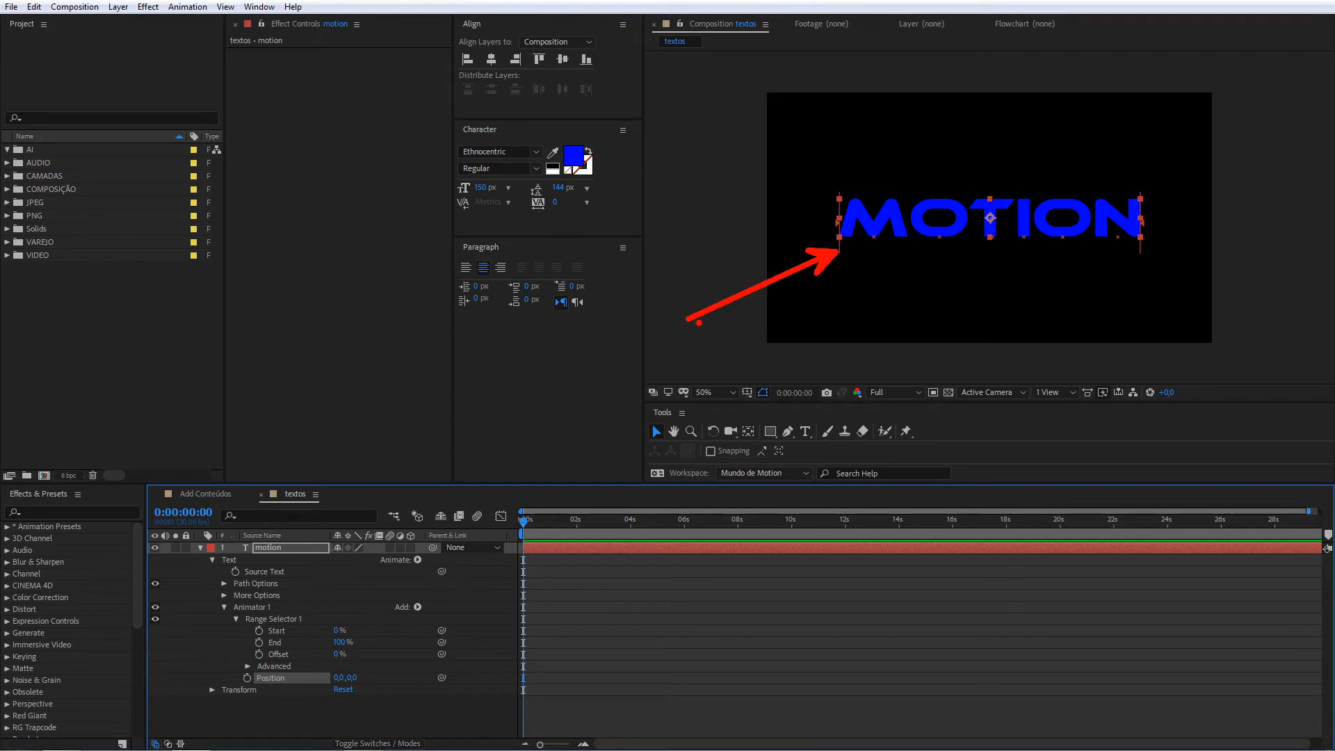
{"action": "key", "text": "Escape"}
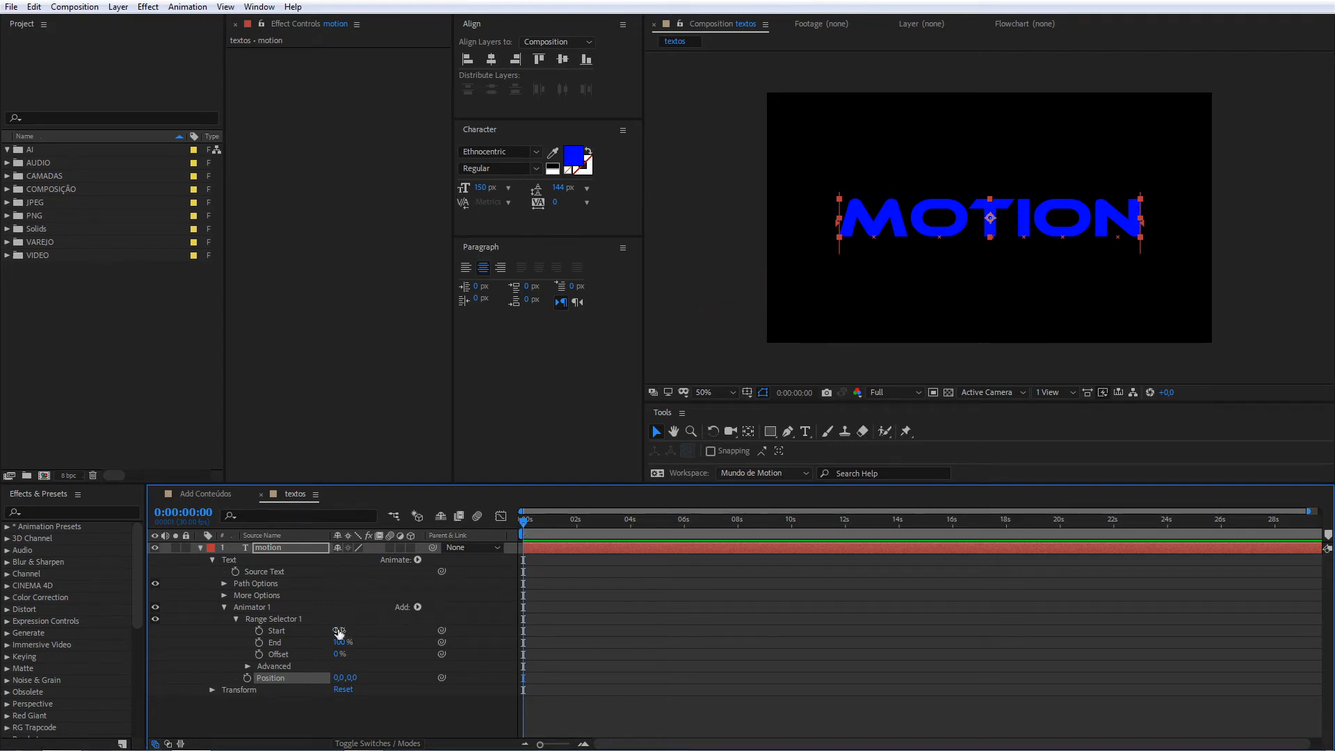
Try Range Selector 1 with Start at 30% and Offset at 70%, using an animator Position of 0, 211
{"action": "left_click_drag", "start_coordinate": [337, 631], "coordinate": [354, 630]}
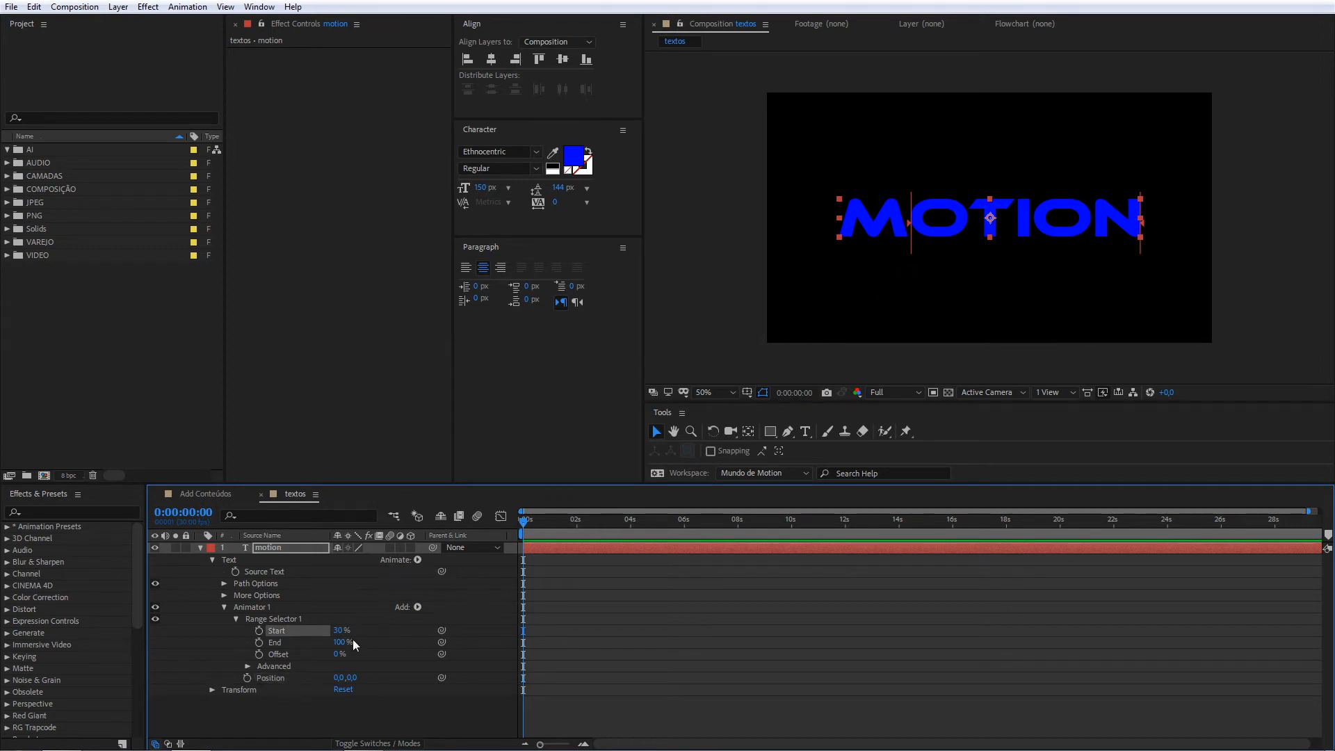
{"action": "left_click_drag", "start_coordinate": [347, 678], "coordinate": [547, 631]}
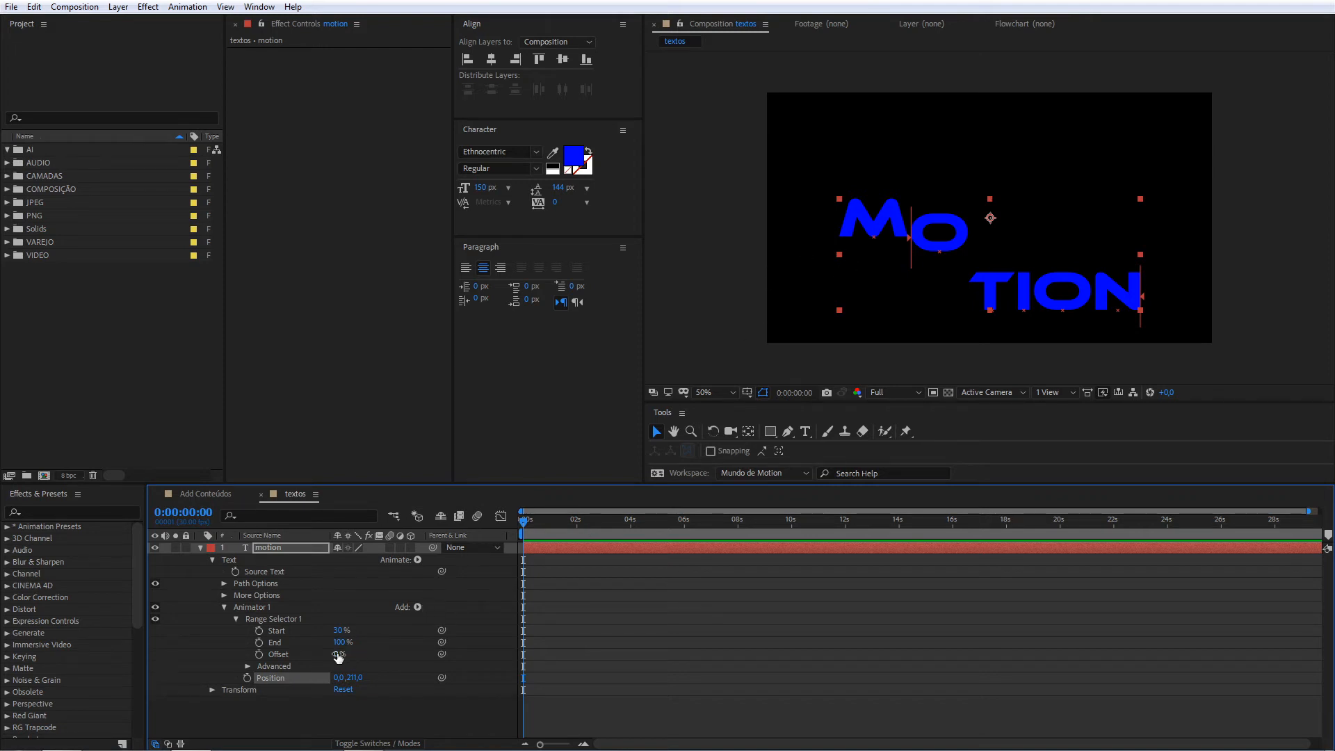
{"action": "left_click_drag", "start_coordinate": [338, 658], "coordinate": [377, 651]}
Reset Range Selector 1's Start and Offset to 0% and Animator 1's Position to 0, 0
{"action": "left_click", "coordinate": [341, 631]}
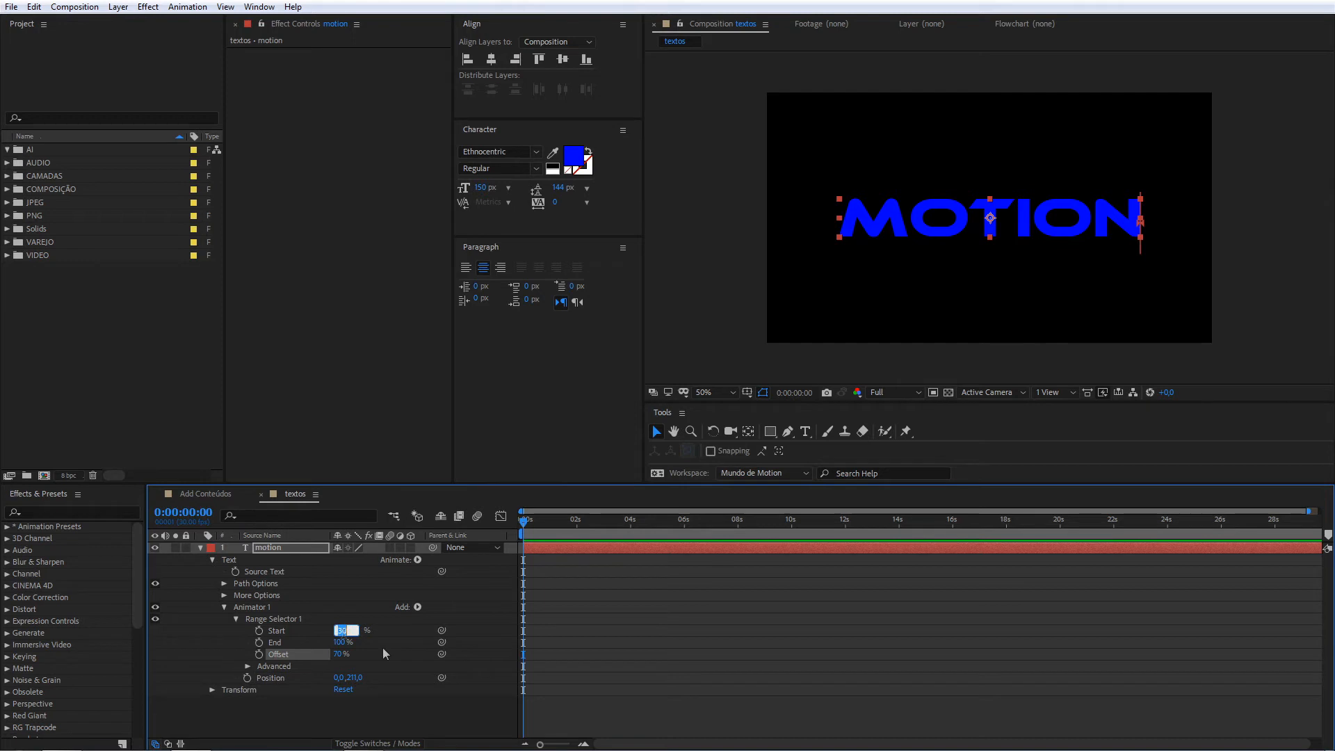
{"action": "type", "text": "0"}
{"action": "key", "text": "Return"}
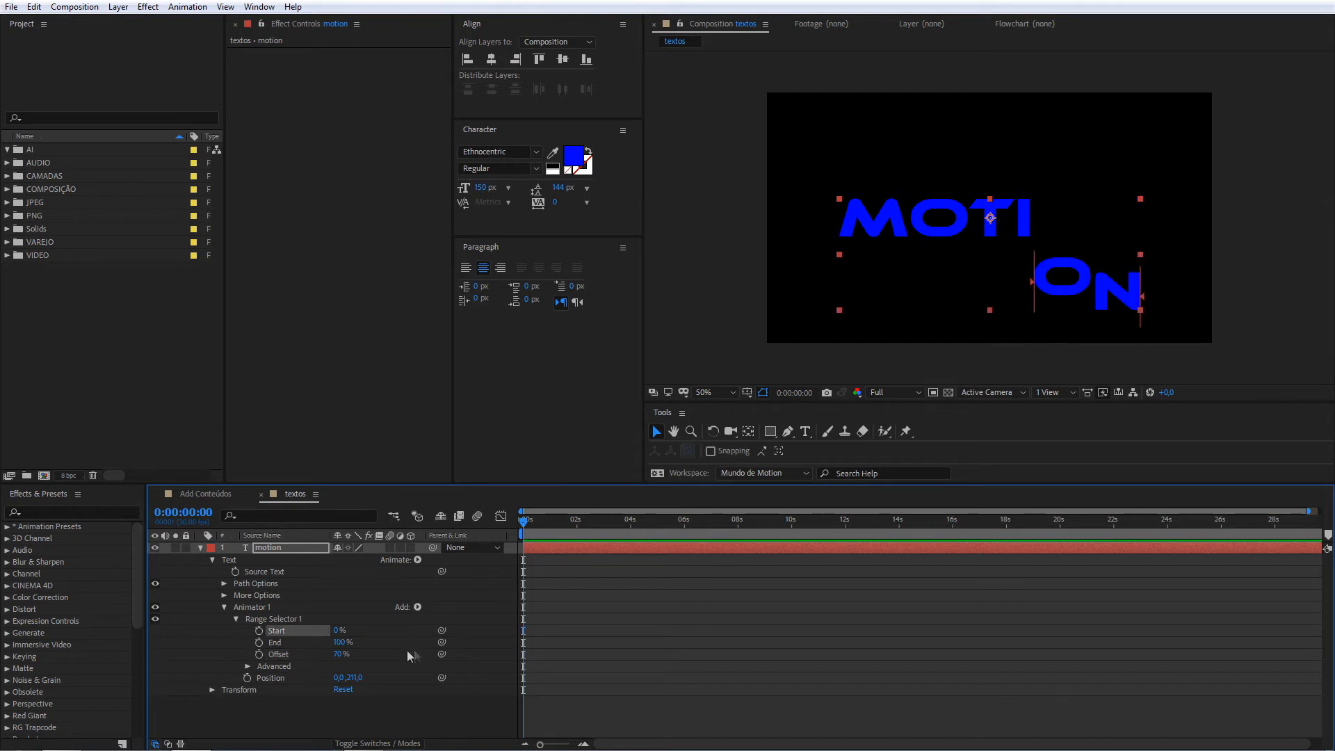
{"action": "left_click", "coordinate": [340, 654]}
{"action": "type", "text": "0"}
{"action": "key", "text": "Return"}
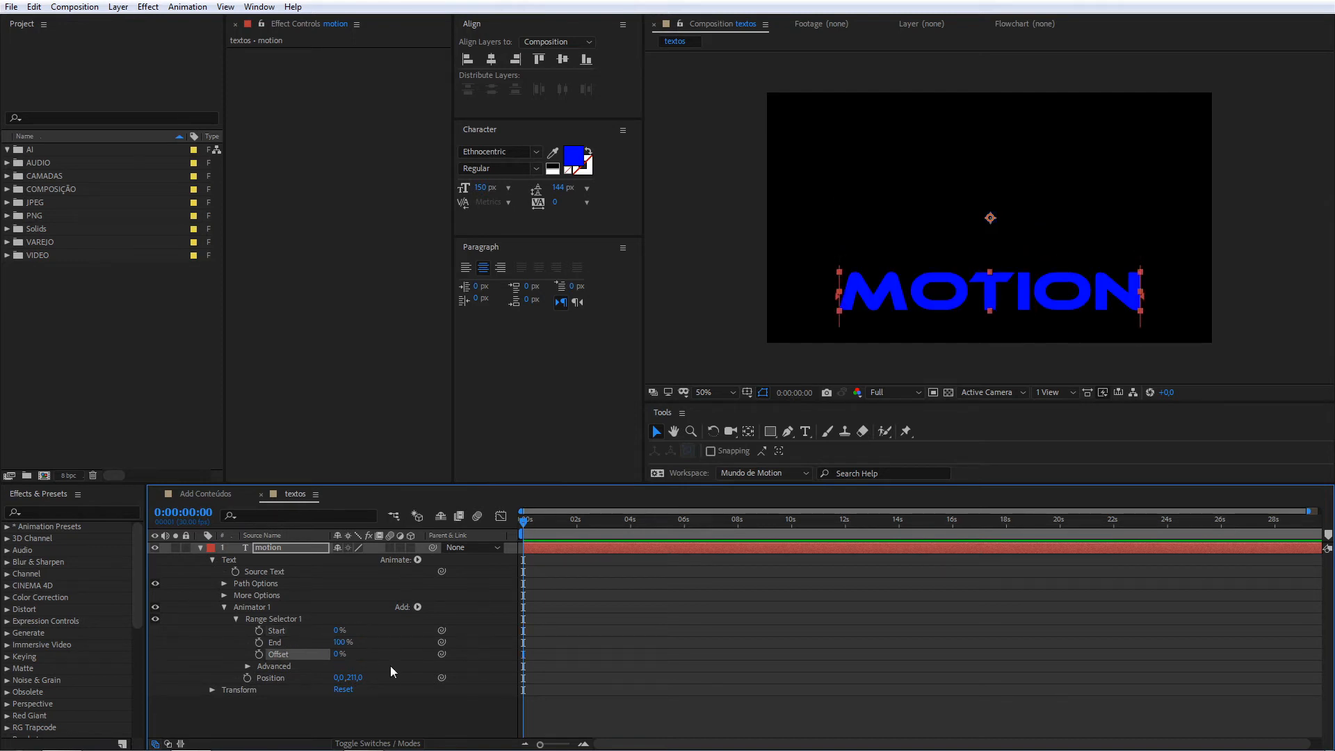
{"action": "left_click", "coordinate": [352, 677]}
{"action": "type", "text": "0"}
{"action": "key", "text": "Return"}
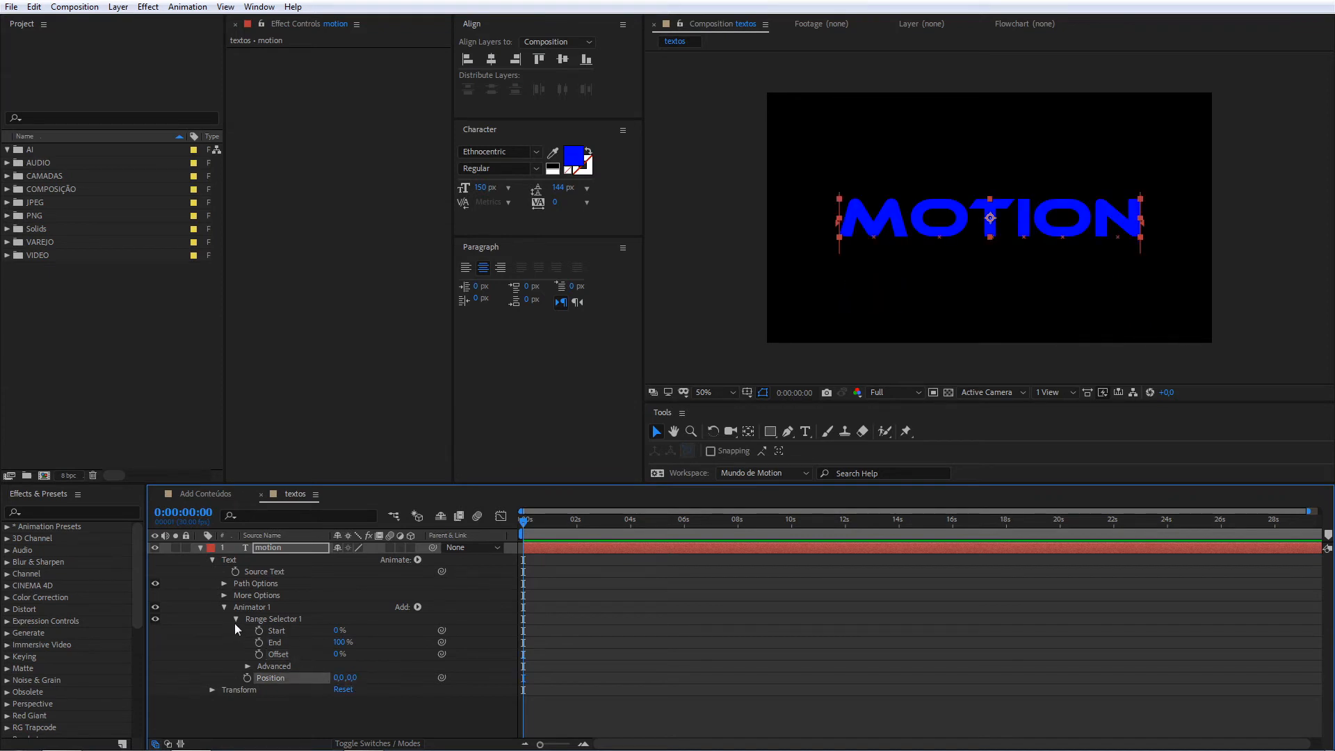
Collapse Range Selector 1 and add a Scale property to Animator 1
{"action": "left_click", "coordinate": [224, 606]}
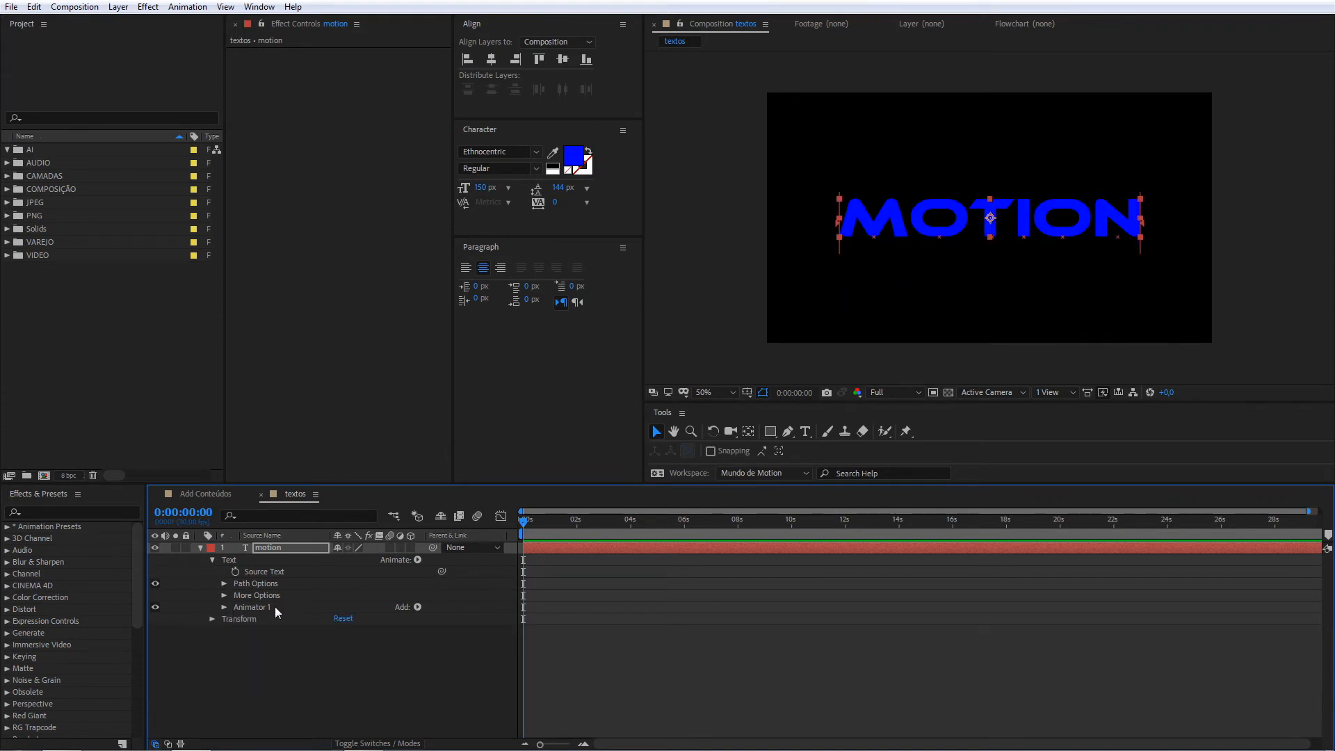
{"action": "left_click", "coordinate": [223, 606]}
{"action": "left_click", "coordinate": [237, 619]}
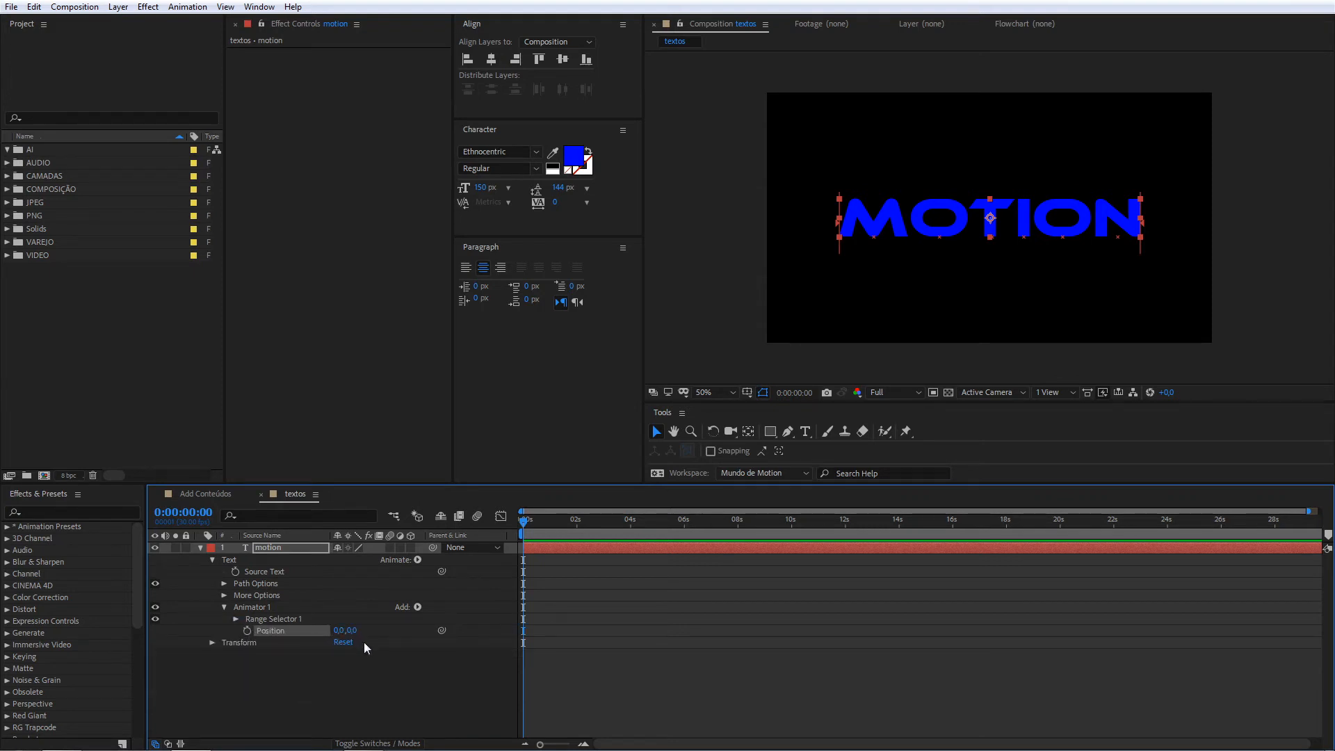
{"action": "left_click", "coordinate": [418, 607]}
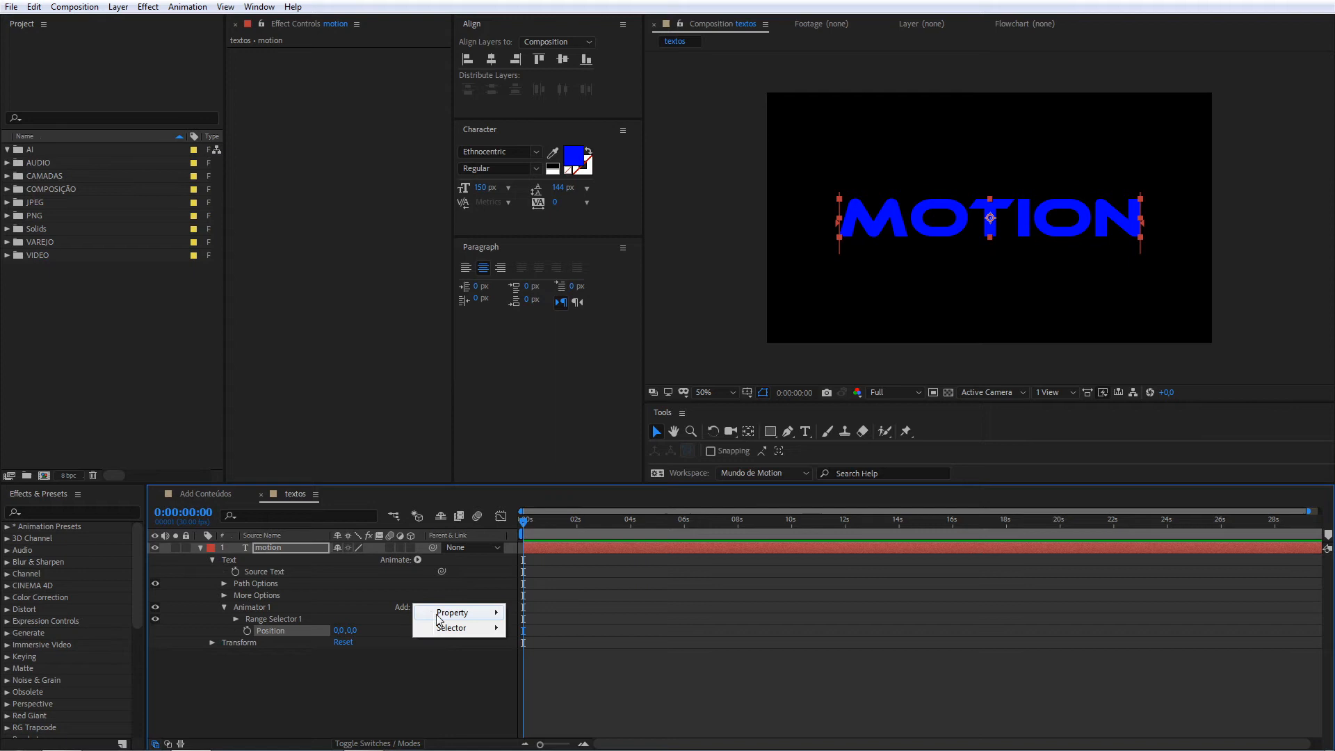
{"action": "mouse_move", "coordinate": [459, 612]}
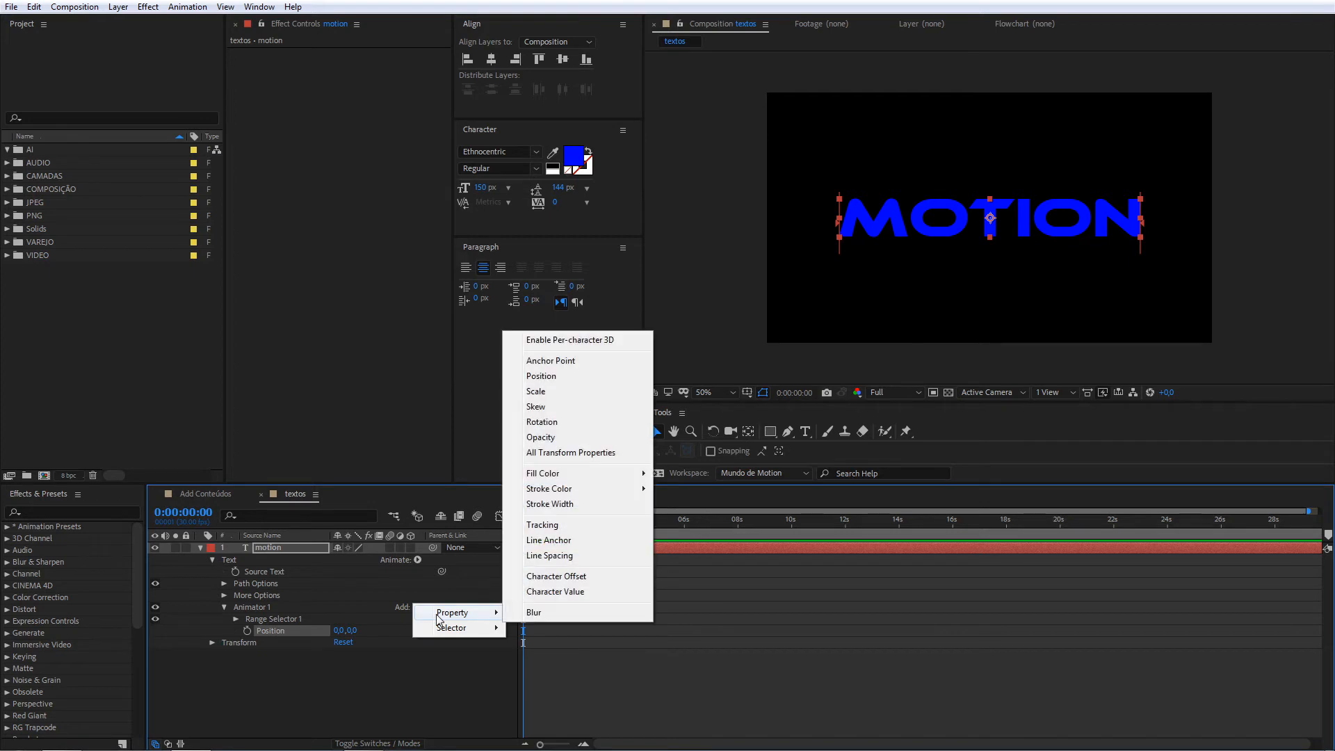
{"action": "left_click", "coordinate": [558, 395]}
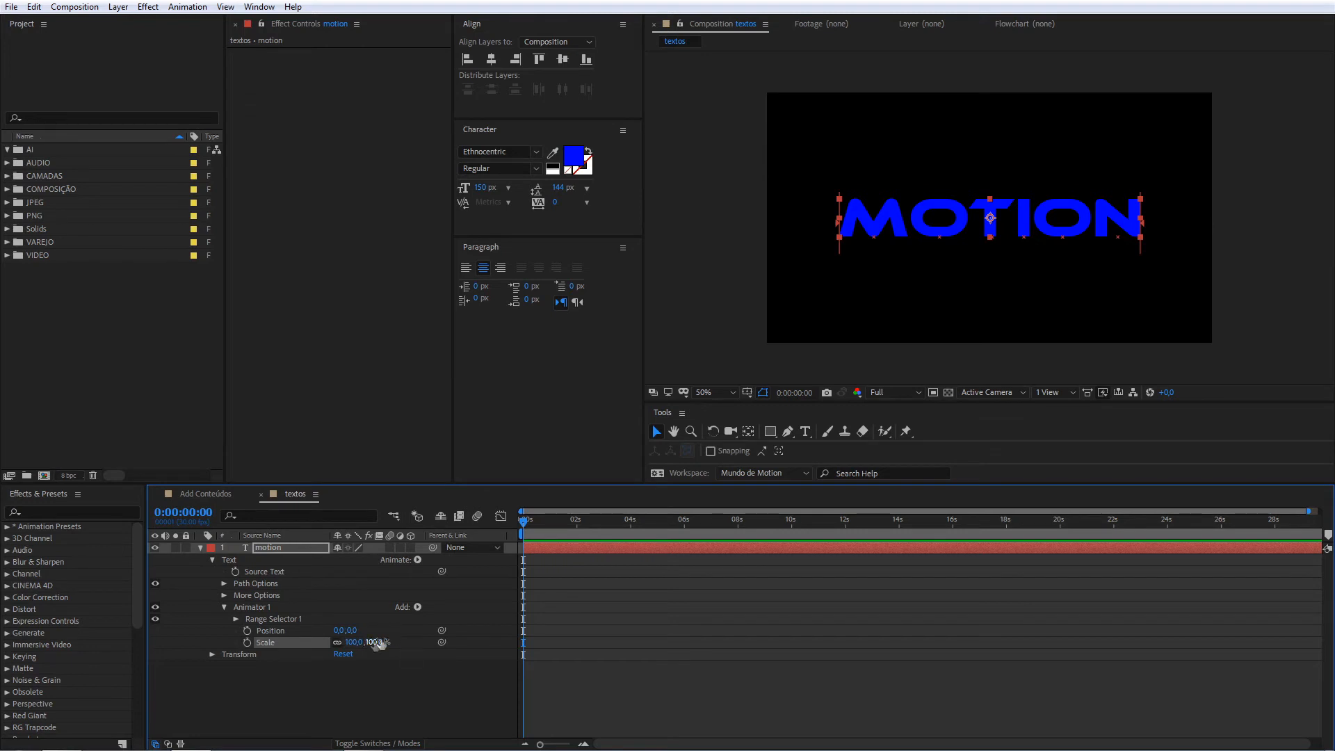
Try Animator 1 with Position 0, 208 and Scale 44%, raising Range Selector 1's Offset to 100%
{"action": "left_click_drag", "start_coordinate": [352, 630], "coordinate": [539, 593]}
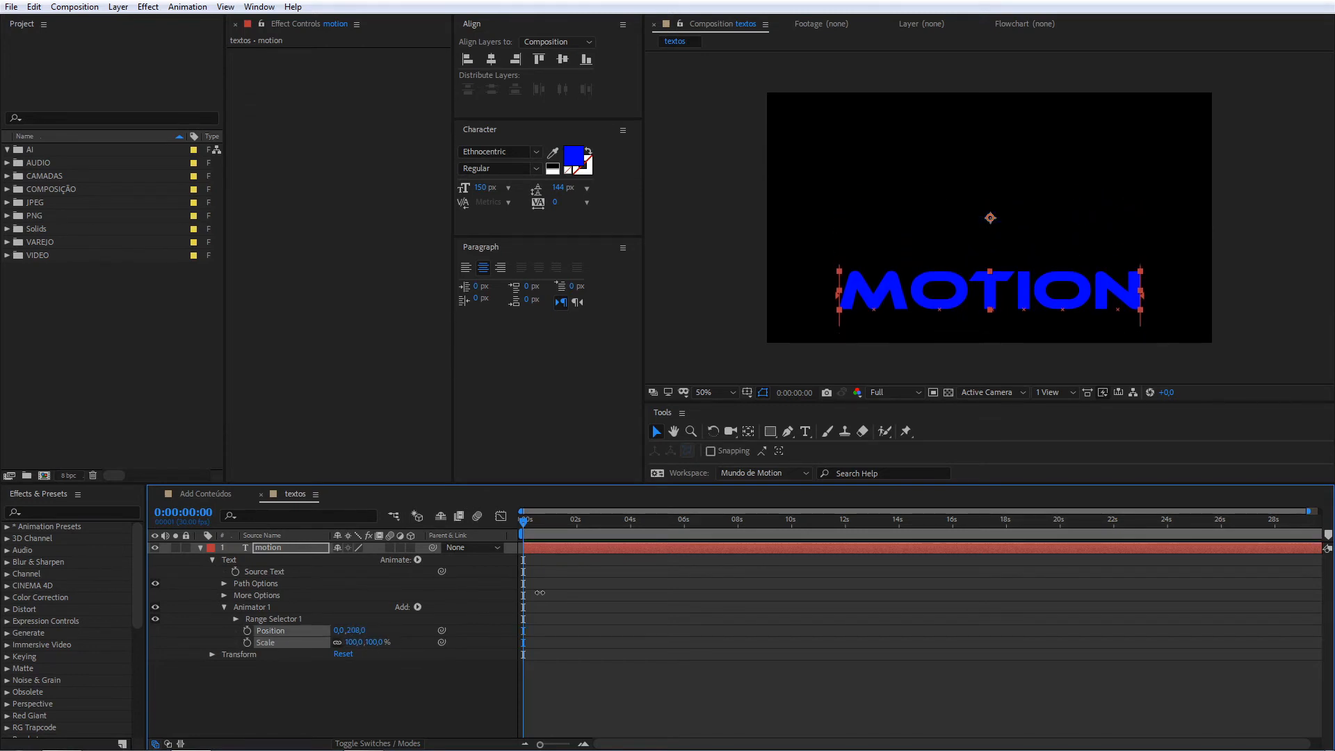
{"action": "left_click_drag", "start_coordinate": [372, 642], "coordinate": [341, 648]}
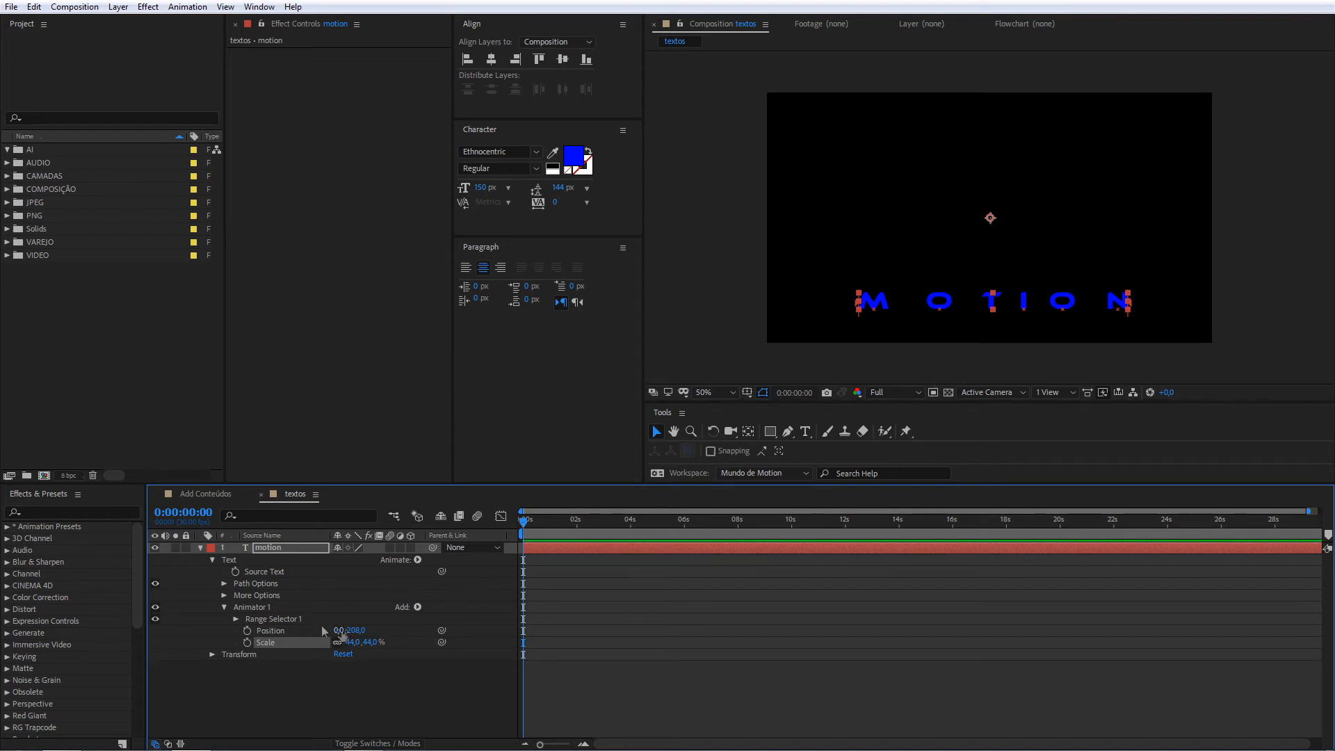
{"action": "left_click", "coordinate": [236, 618]}
{"action": "left_click", "coordinate": [270, 654]}
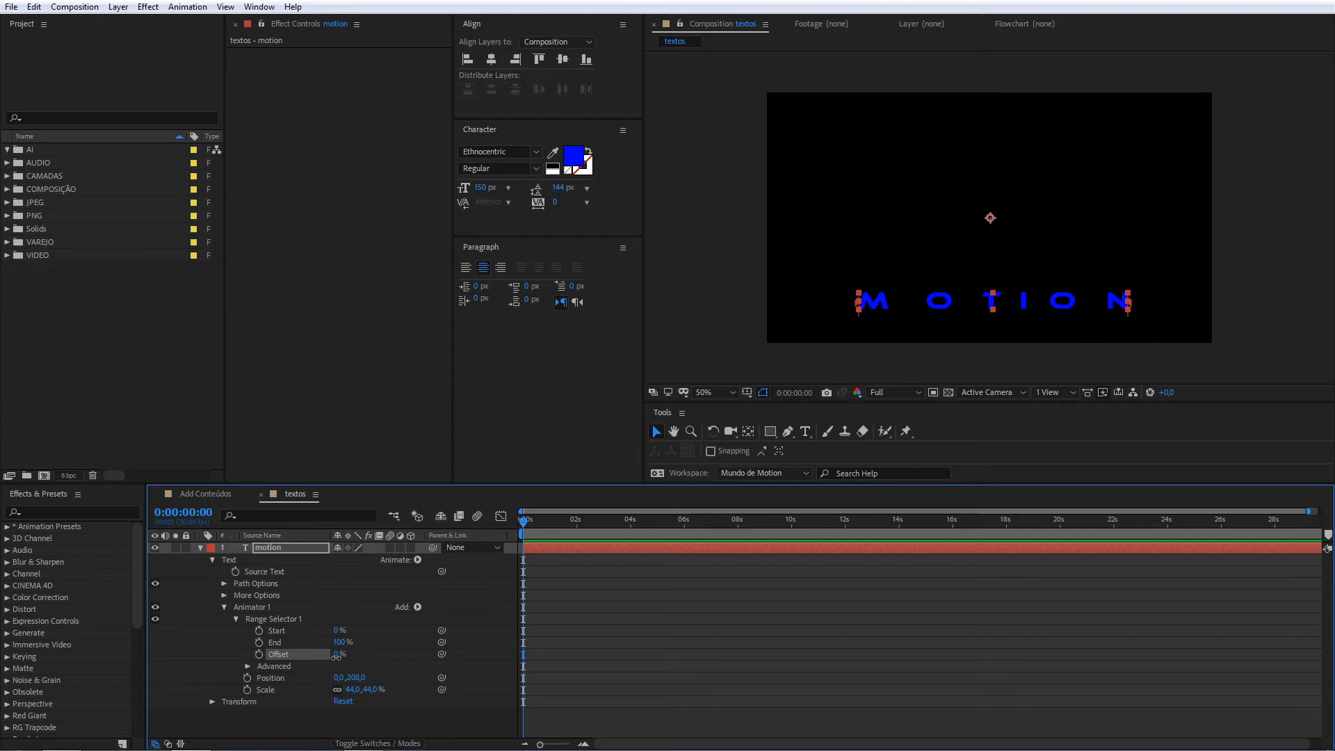
{"action": "left_click_drag", "start_coordinate": [337, 656], "coordinate": [426, 664]}
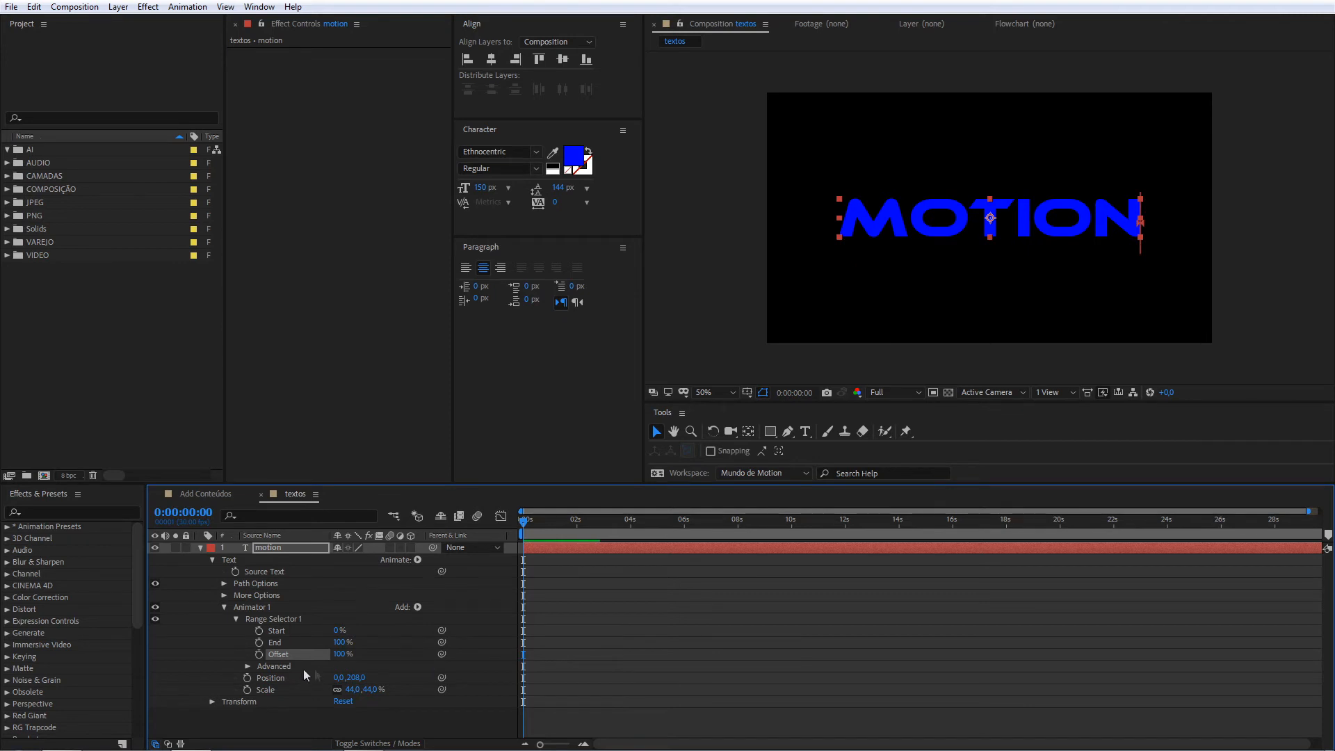
{"action": "left_click", "coordinate": [236, 619]}
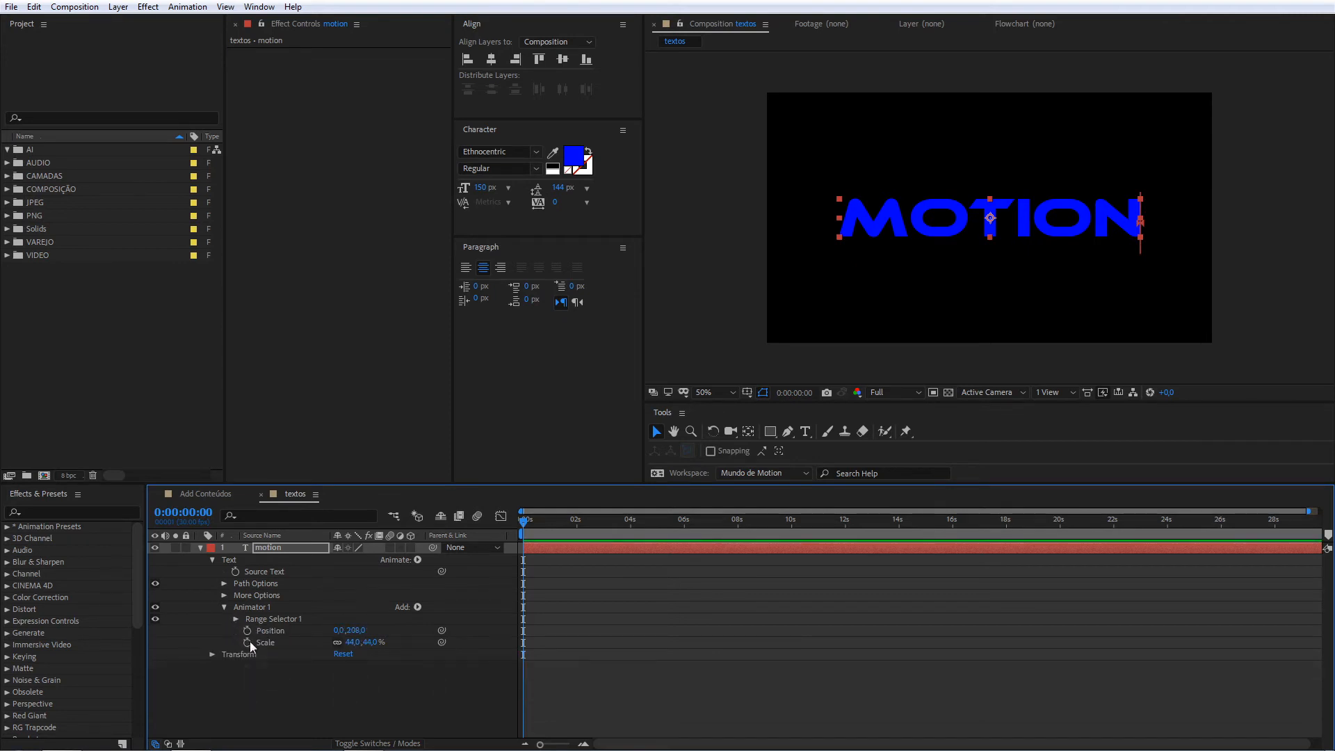
Delete Animator 1 from the motion text layer
{"action": "left_click", "coordinate": [263, 643]}
{"action": "left_click", "coordinate": [241, 607]}
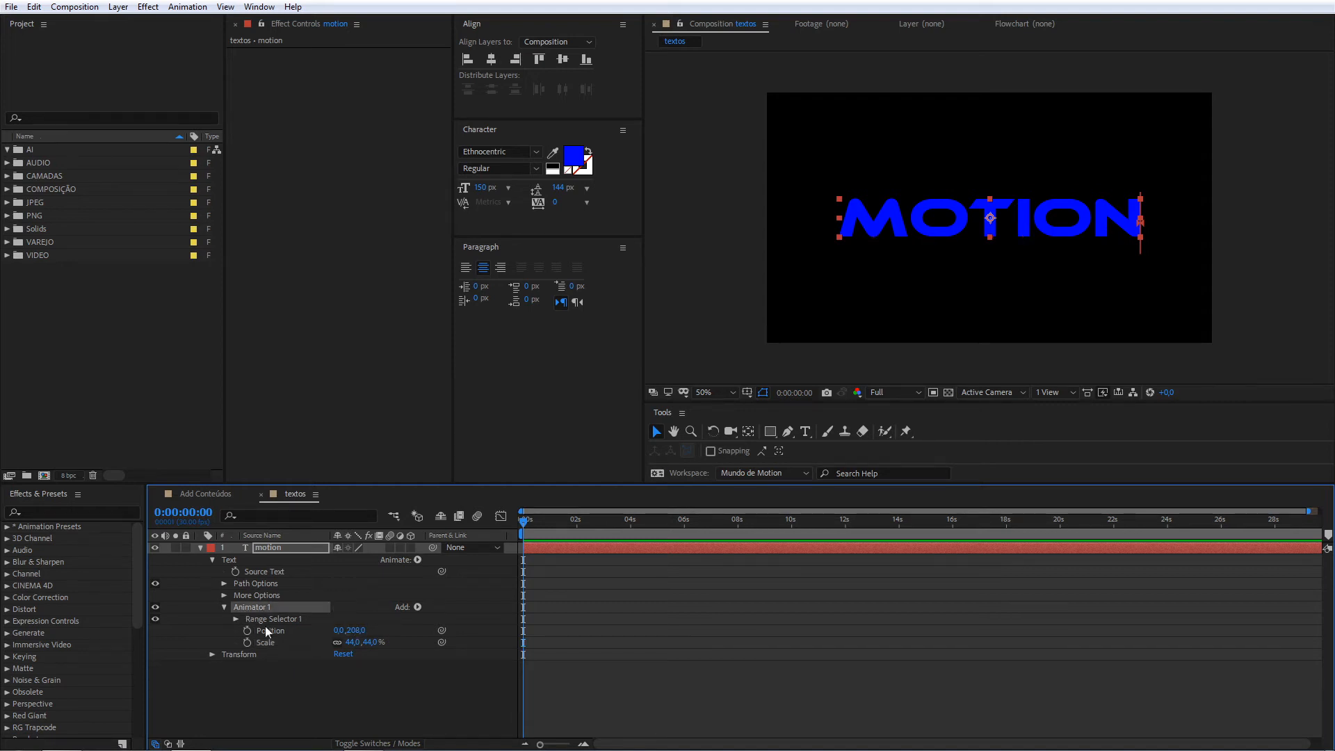
{"action": "key", "text": "Delete"}
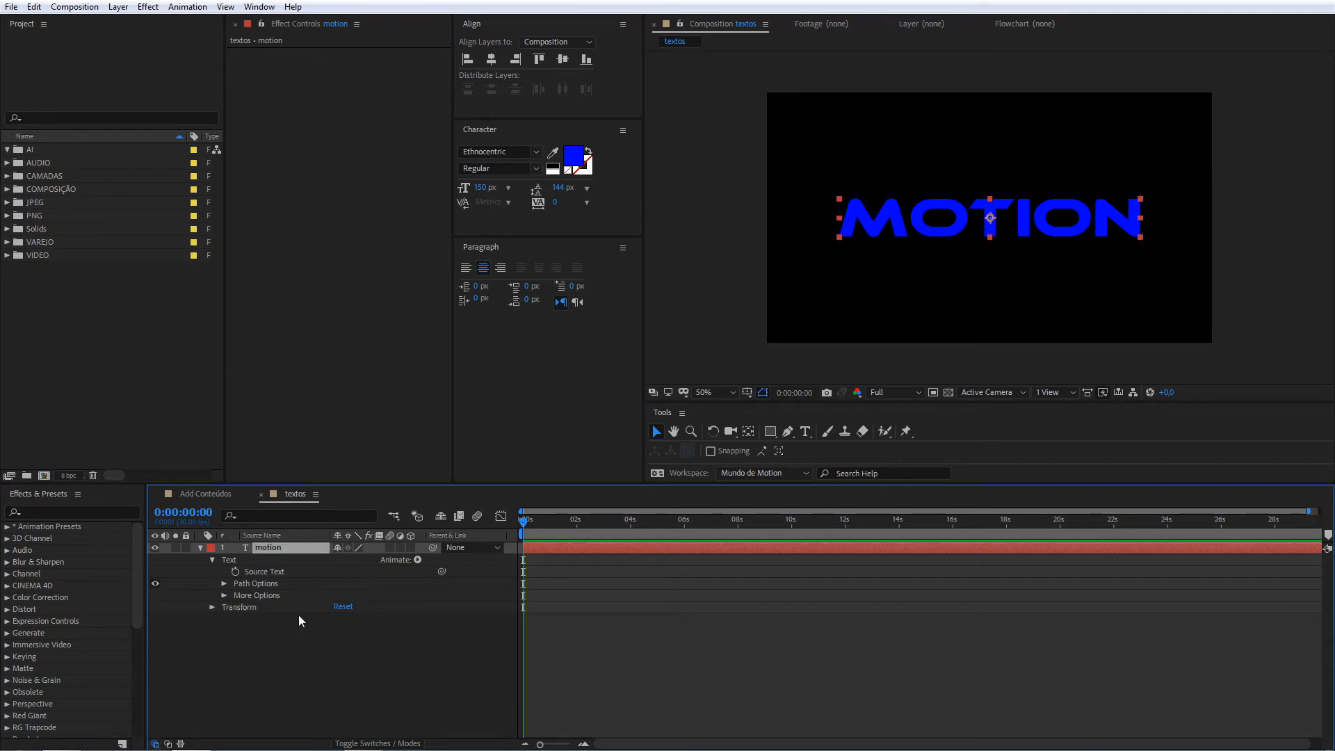
Add a Fill Color RGB animator to the motion text layer
{"action": "left_click", "coordinate": [417, 559]}
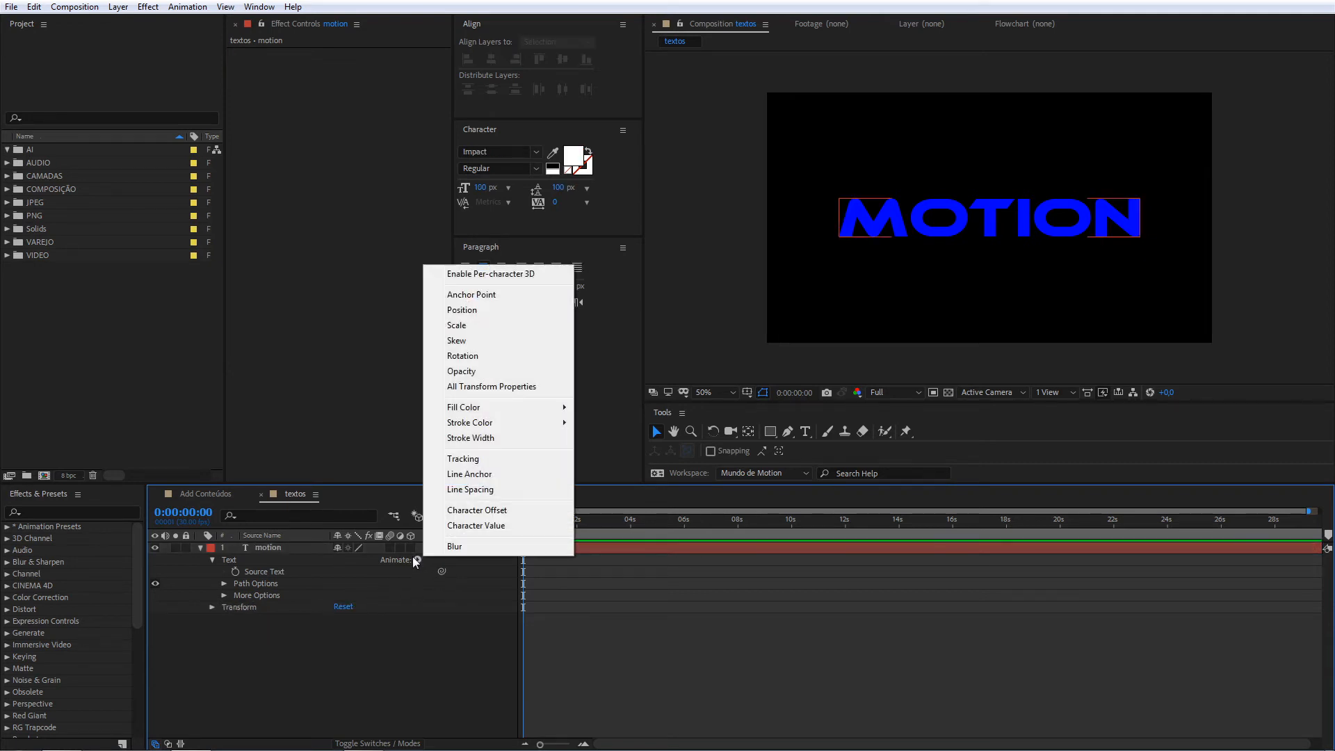
{"action": "mouse_move", "coordinate": [466, 407]}
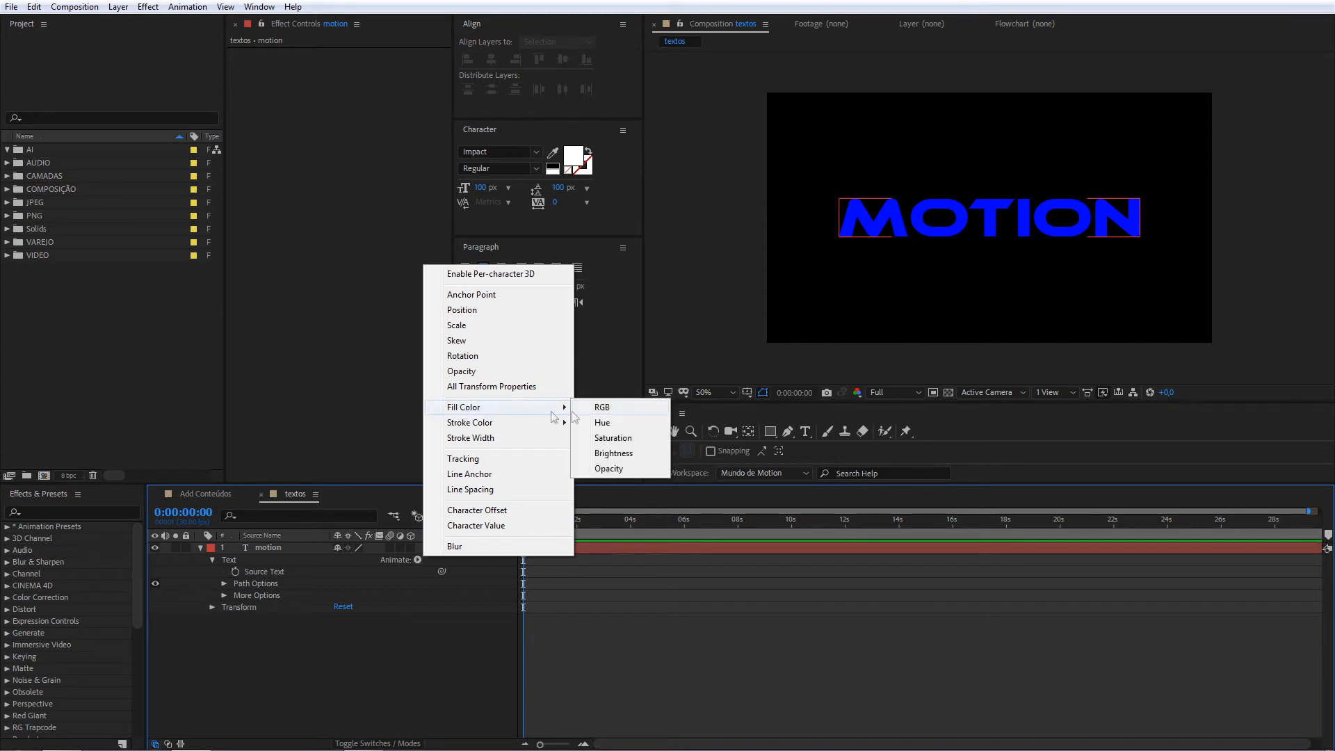
{"action": "left_click", "coordinate": [602, 408]}
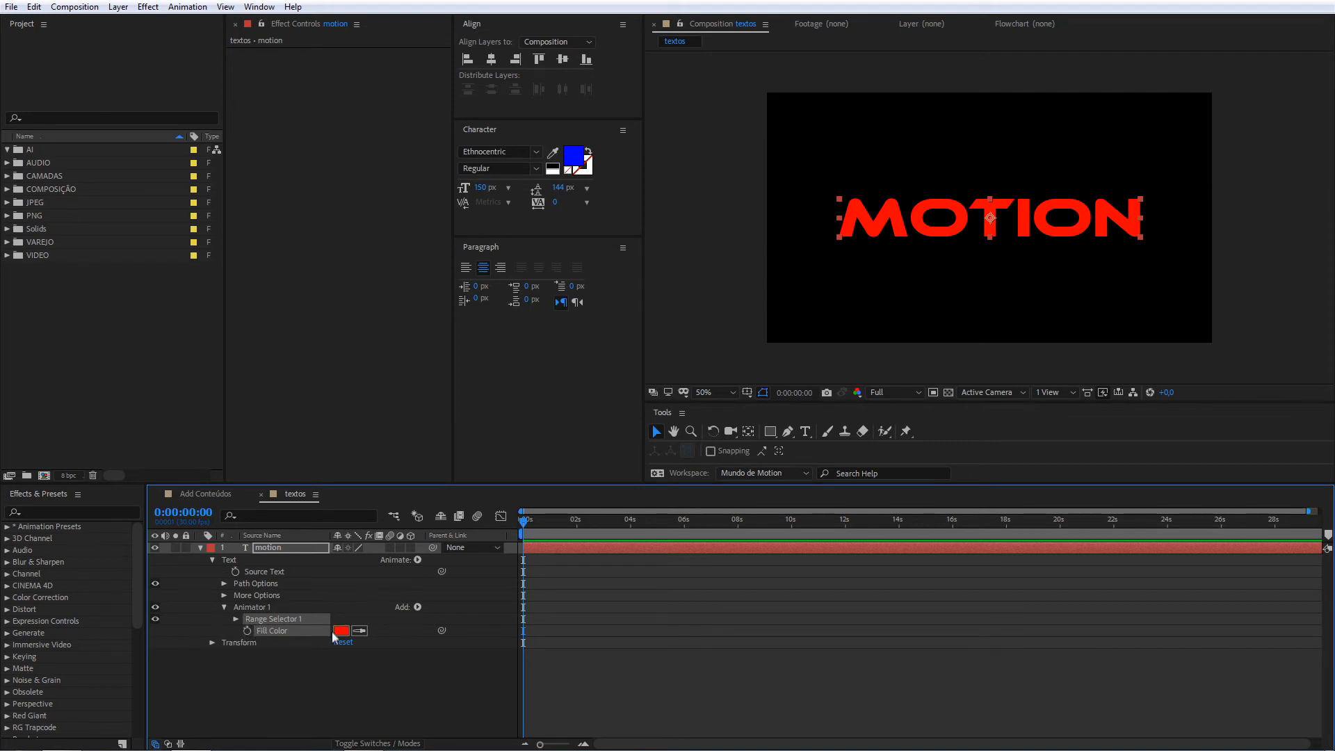
Try the fill color's Range Selector 1 with an Offset of 100%, and reset the Offset to 0%
{"action": "left_click", "coordinate": [236, 619]}
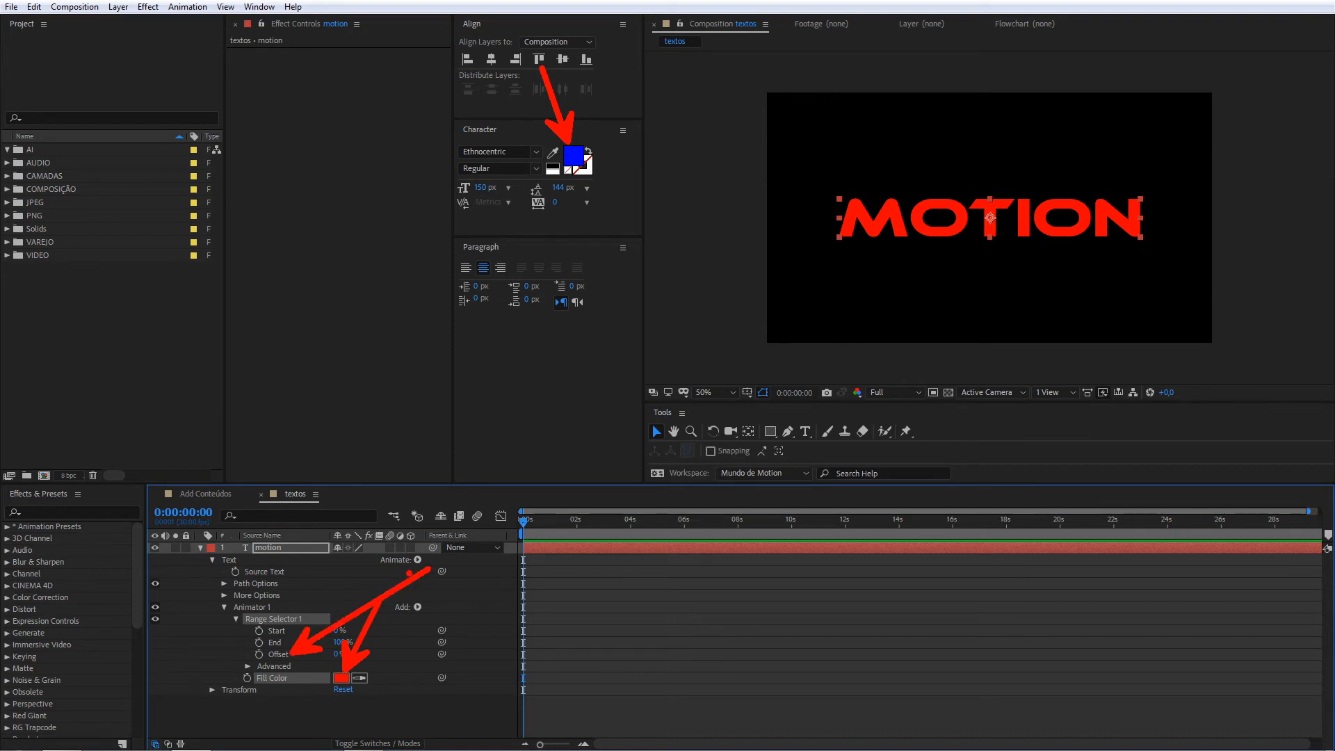
{"action": "left_click_drag", "start_coordinate": [336, 655], "coordinate": [421, 650]}
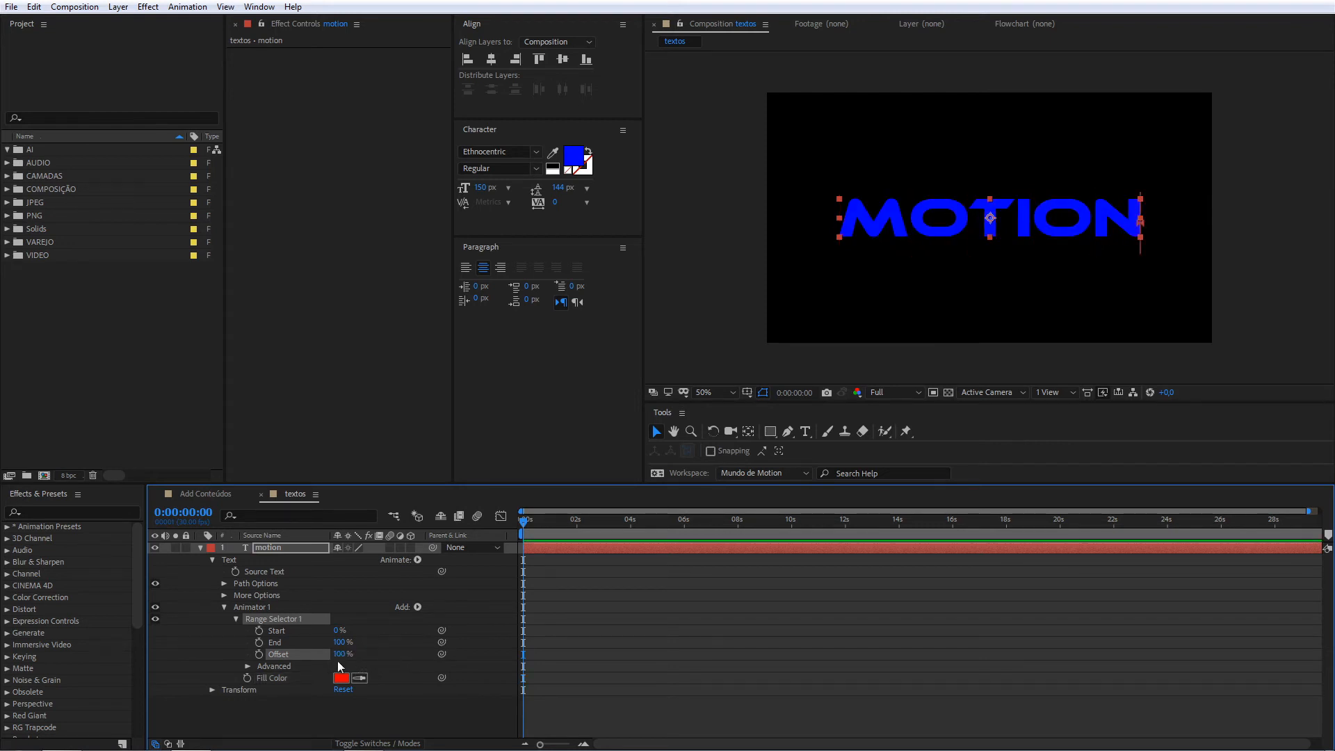
{"action": "left_click", "coordinate": [338, 655]}
{"action": "key", "text": "Return"}
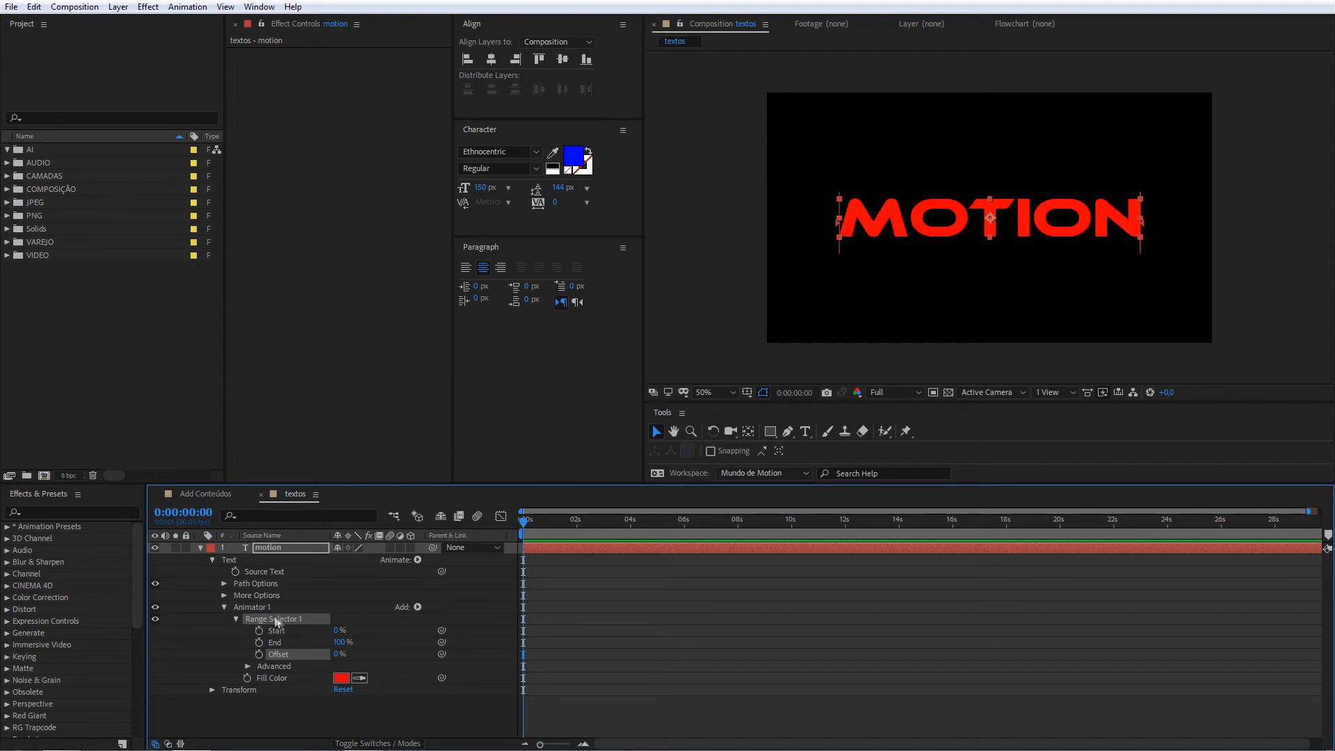
Delete the fill color animator and add a Tracking animator to the motion text layer
{"action": "left_click", "coordinate": [266, 612]}
{"action": "key", "text": "Delete"}
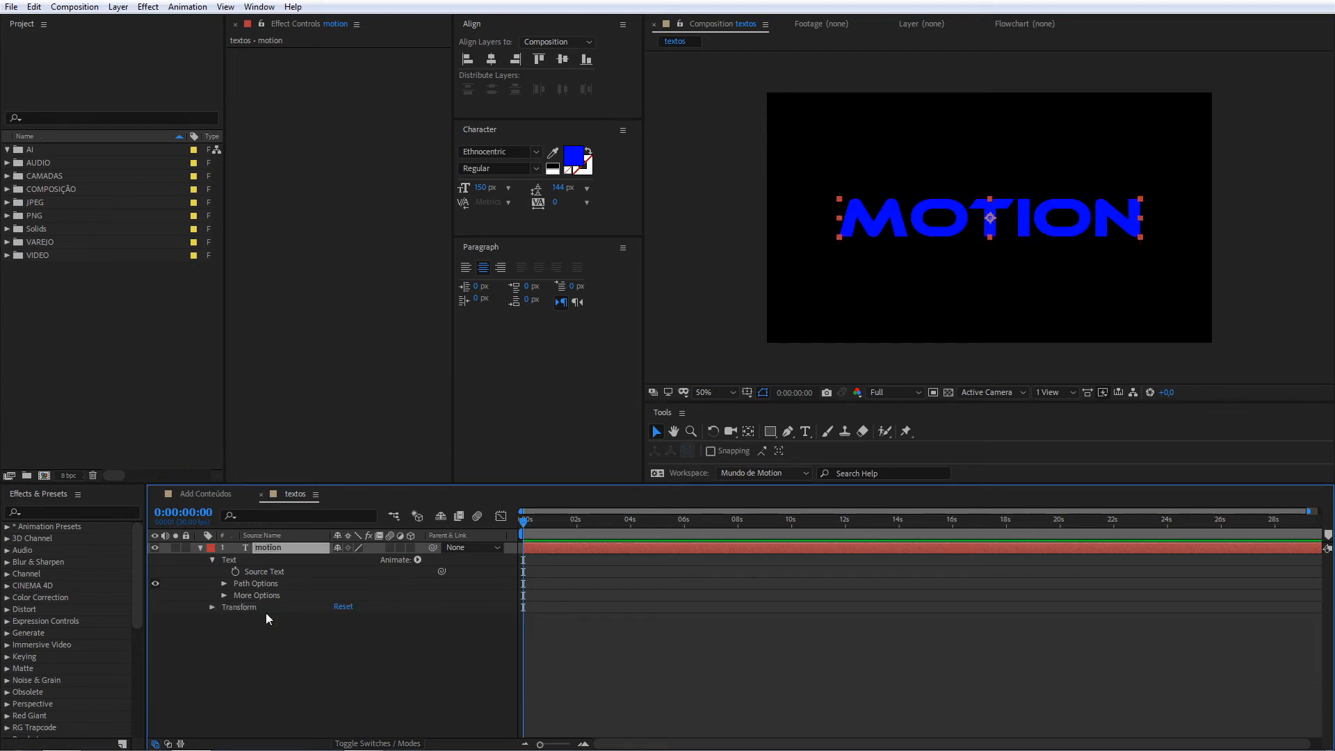
{"action": "left_click", "coordinate": [418, 560]}
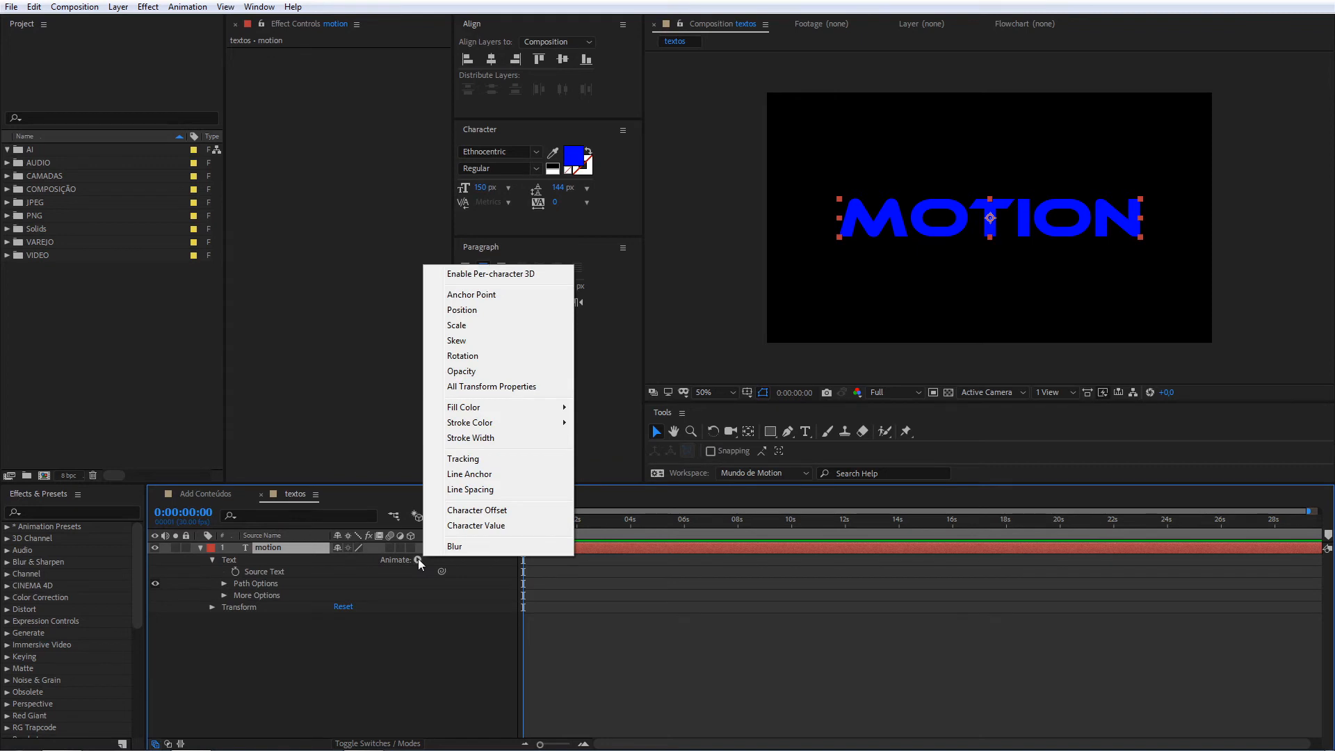
{"action": "left_click", "coordinate": [463, 458]}
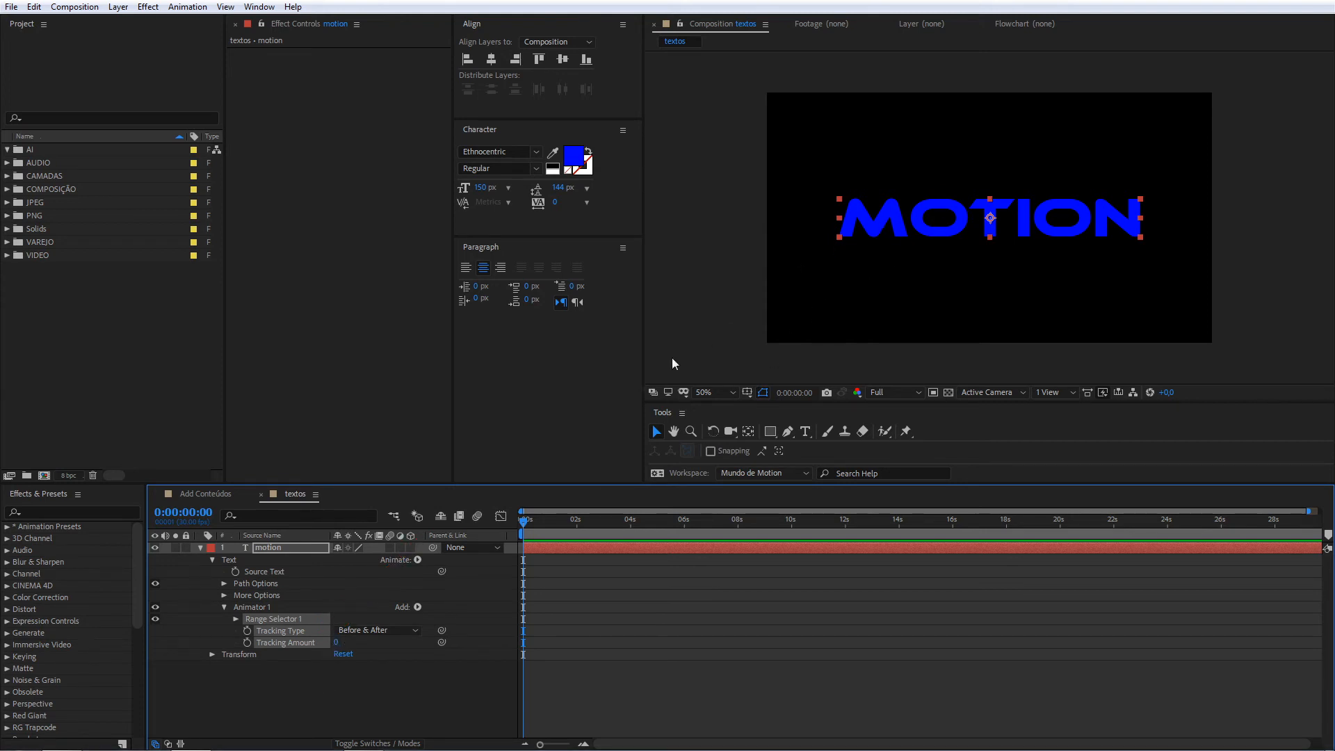
Try a larger Tracking Amount on the centered text, and reset it to 0
{"action": "mouse_move", "coordinate": [335, 645]}
{"action": "left_mouse_down"}
{"action": "mouse_move", "coordinate": [515, 617]}
{"action": "mouse_move", "coordinate": [322, 635]}
{"action": "mouse_move", "coordinate": [409, 636]}
{"action": "mouse_move", "coordinate": [346, 640]}
{"action": "left_mouse_up"}
{"action": "left_click", "coordinate": [341, 642]}
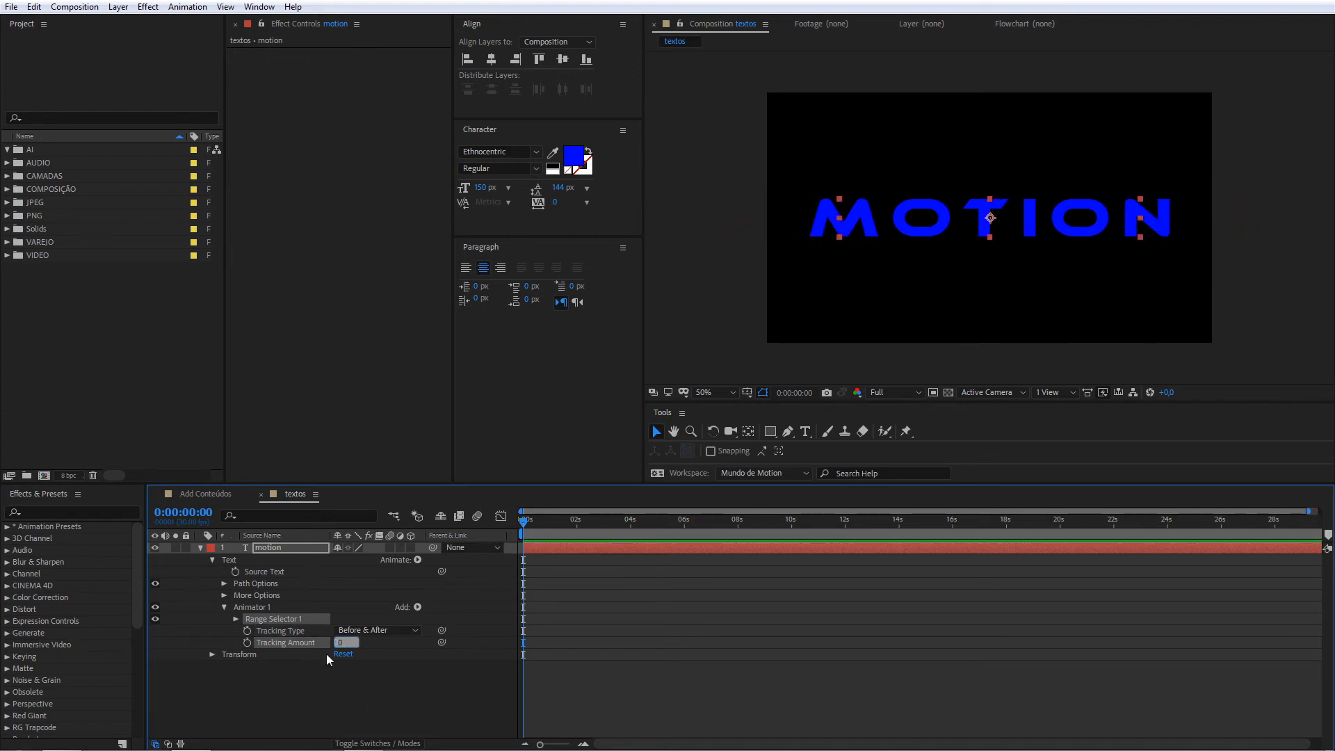
{"action": "type", "text": "0"}
{"action": "key", "text": "Return"}
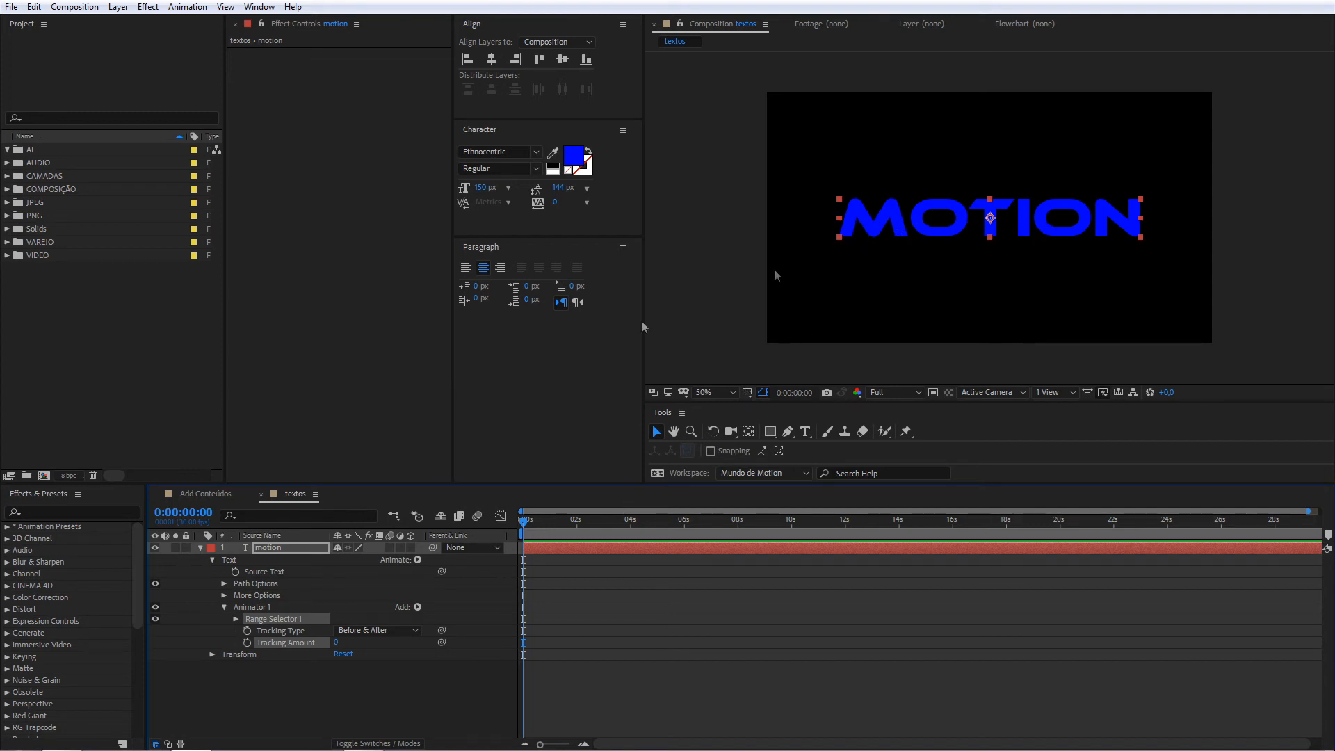
Left-align the MOTION text's paragraph and center the layer horizontally in the composition
{"action": "double_click", "coordinate": [888, 214]}
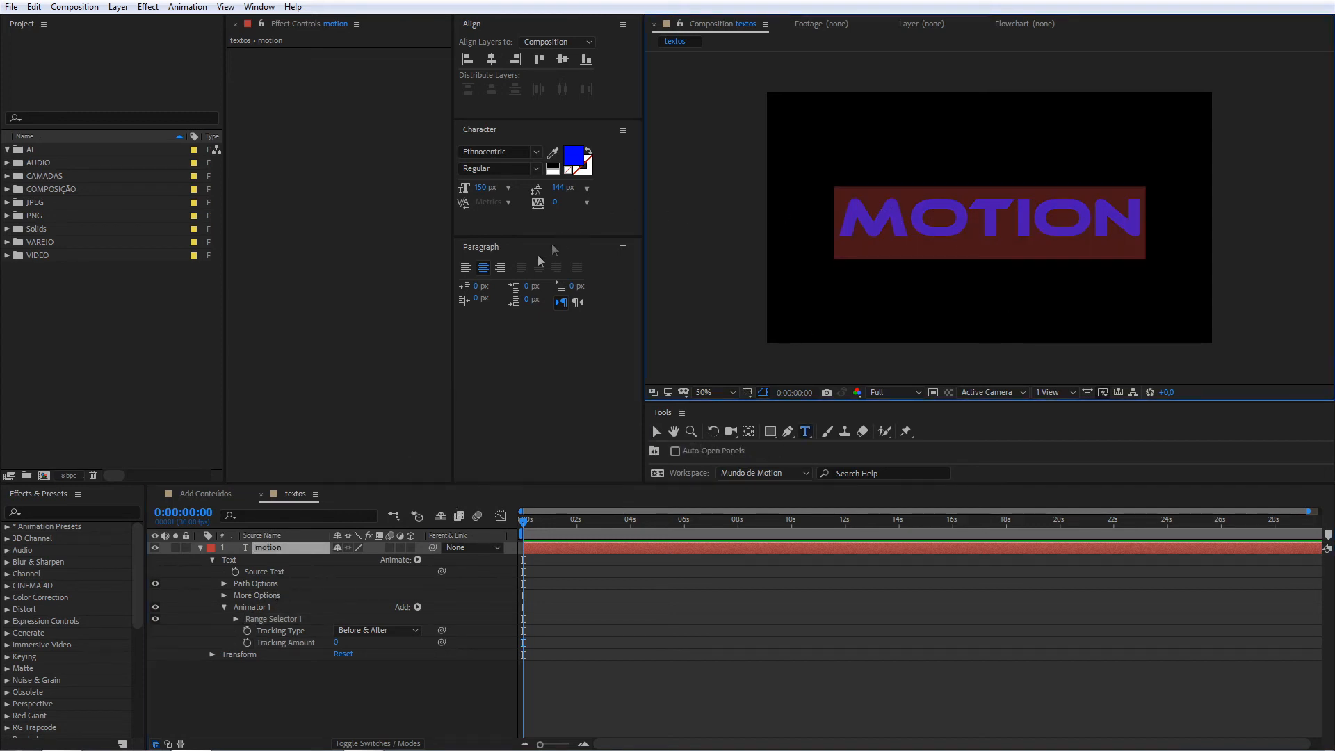
{"action": "left_click", "coordinate": [466, 268]}
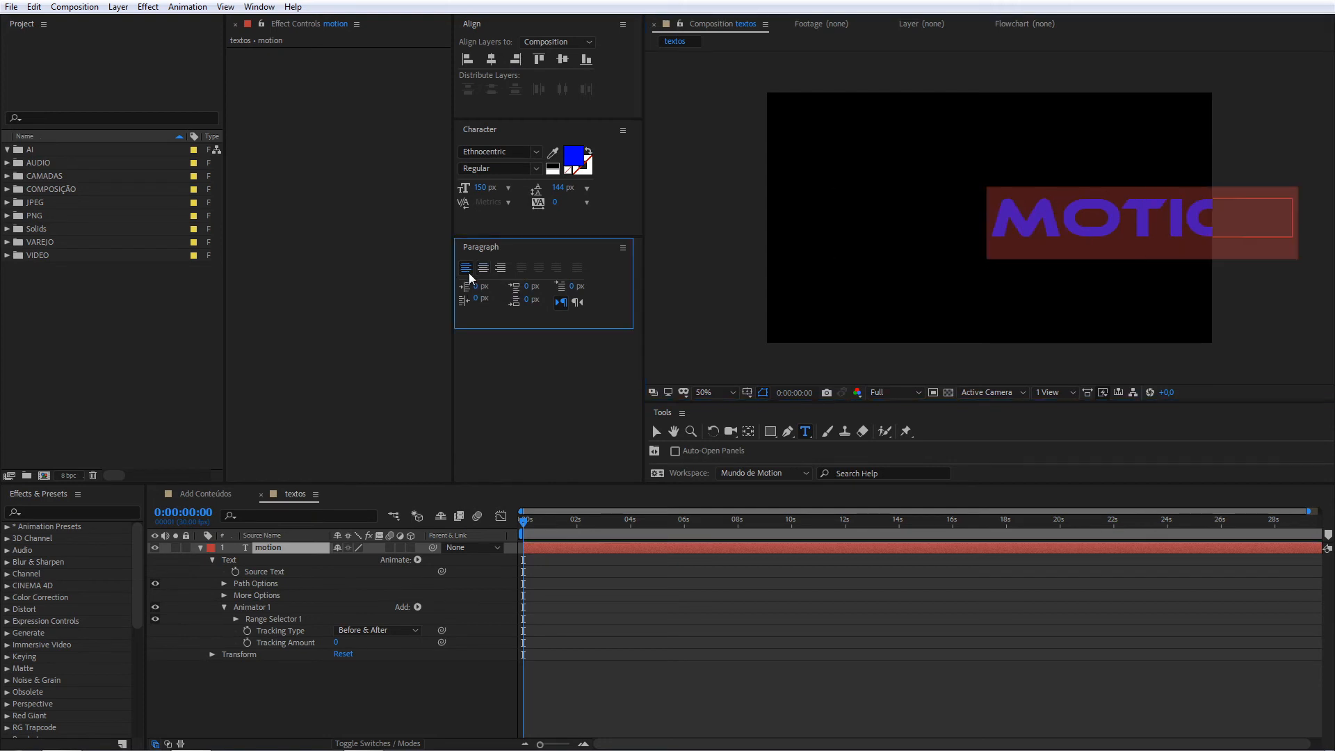
{"action": "left_click", "coordinate": [492, 59]}
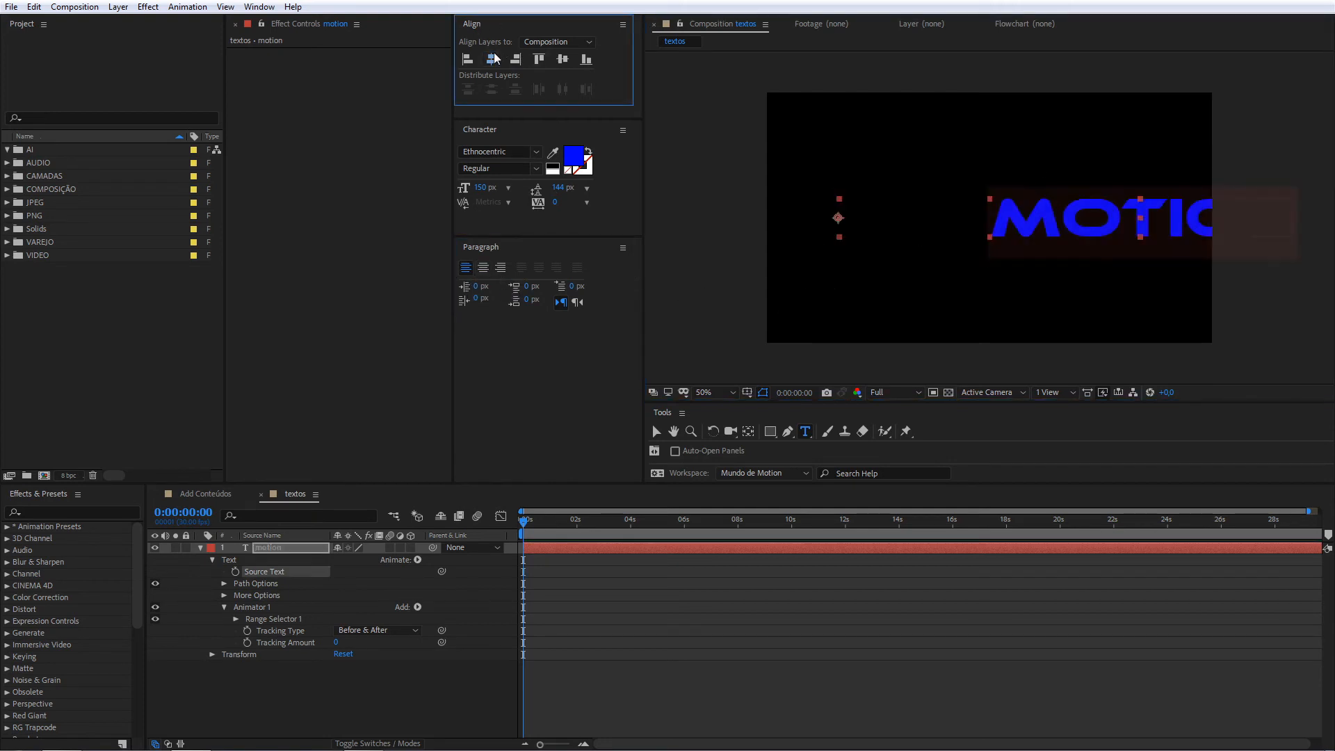
{"action": "left_click", "coordinate": [416, 669]}
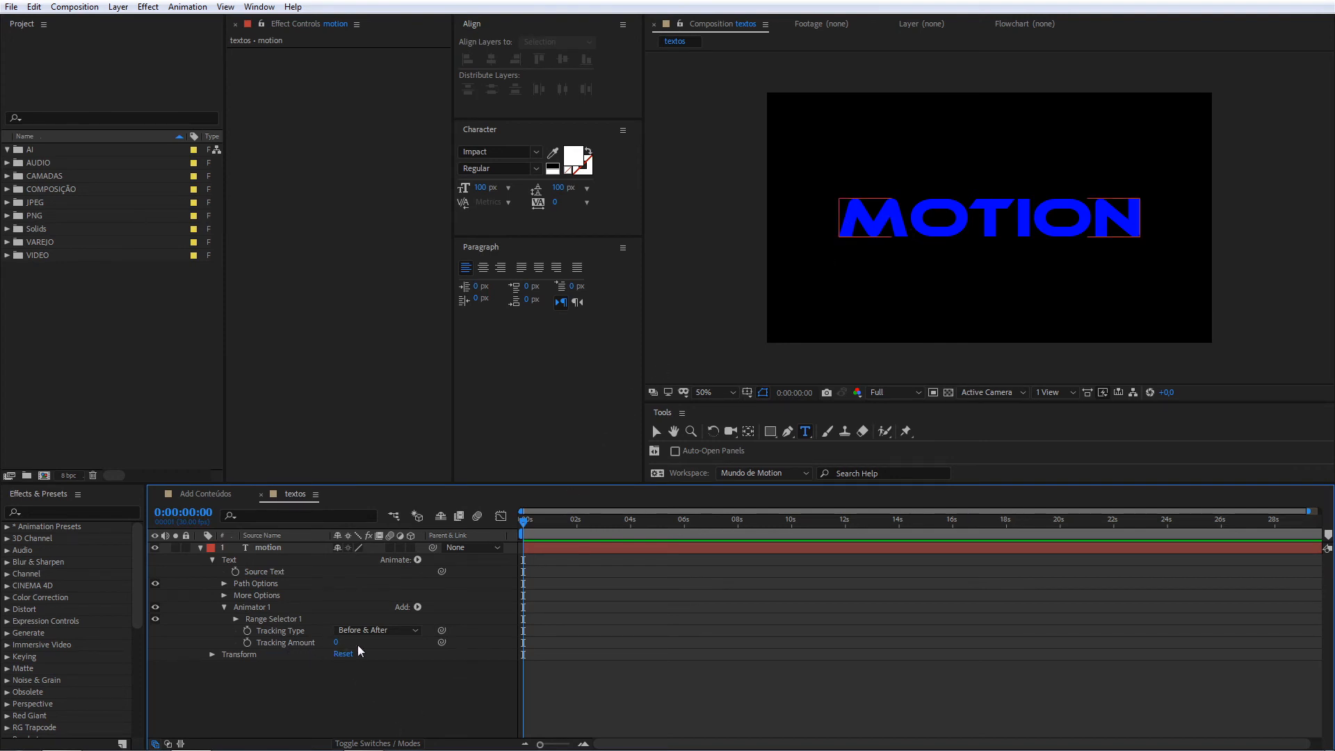
Try a larger Tracking Amount on the left-aligned text, and reset it to 0
{"action": "left_click_drag", "start_coordinate": [337, 649], "coordinate": [322, 611]}
{"action": "left_click", "coordinate": [340, 643]}
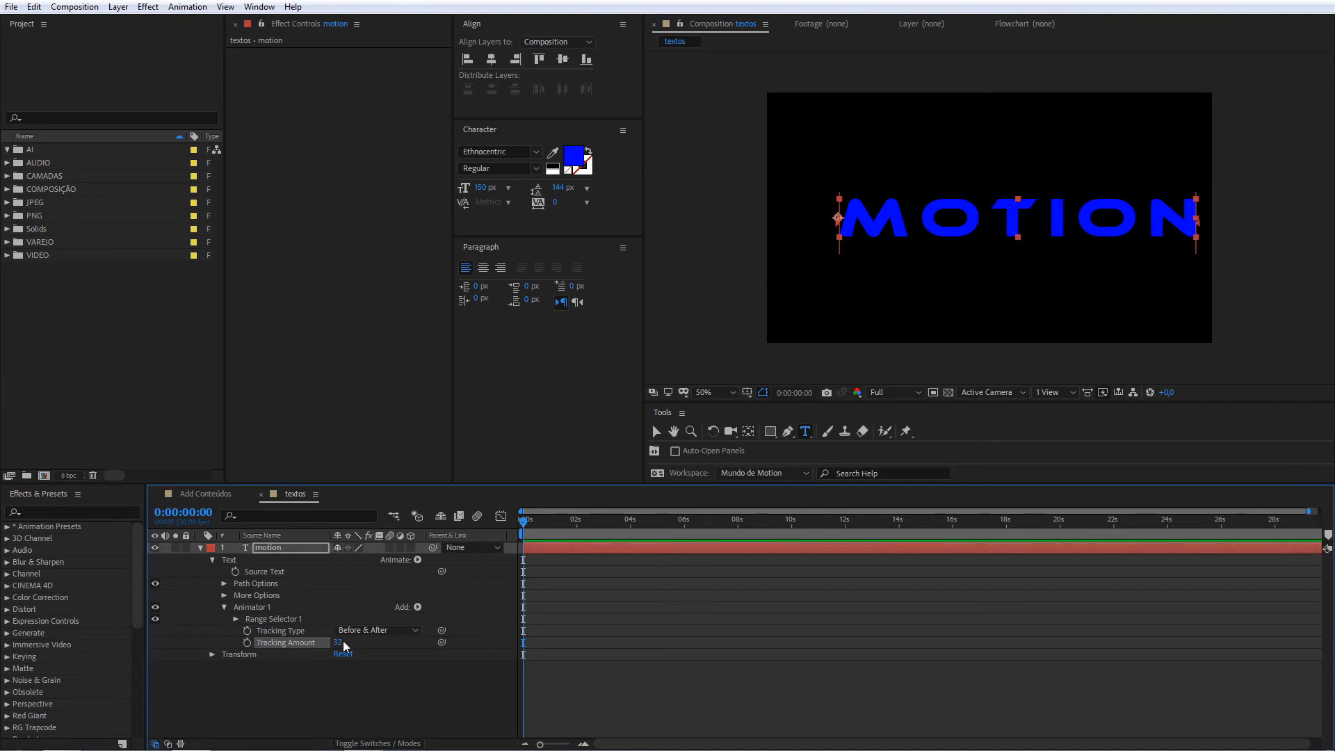
{"action": "type", "text": "0"}
{"action": "key", "text": "Return"}
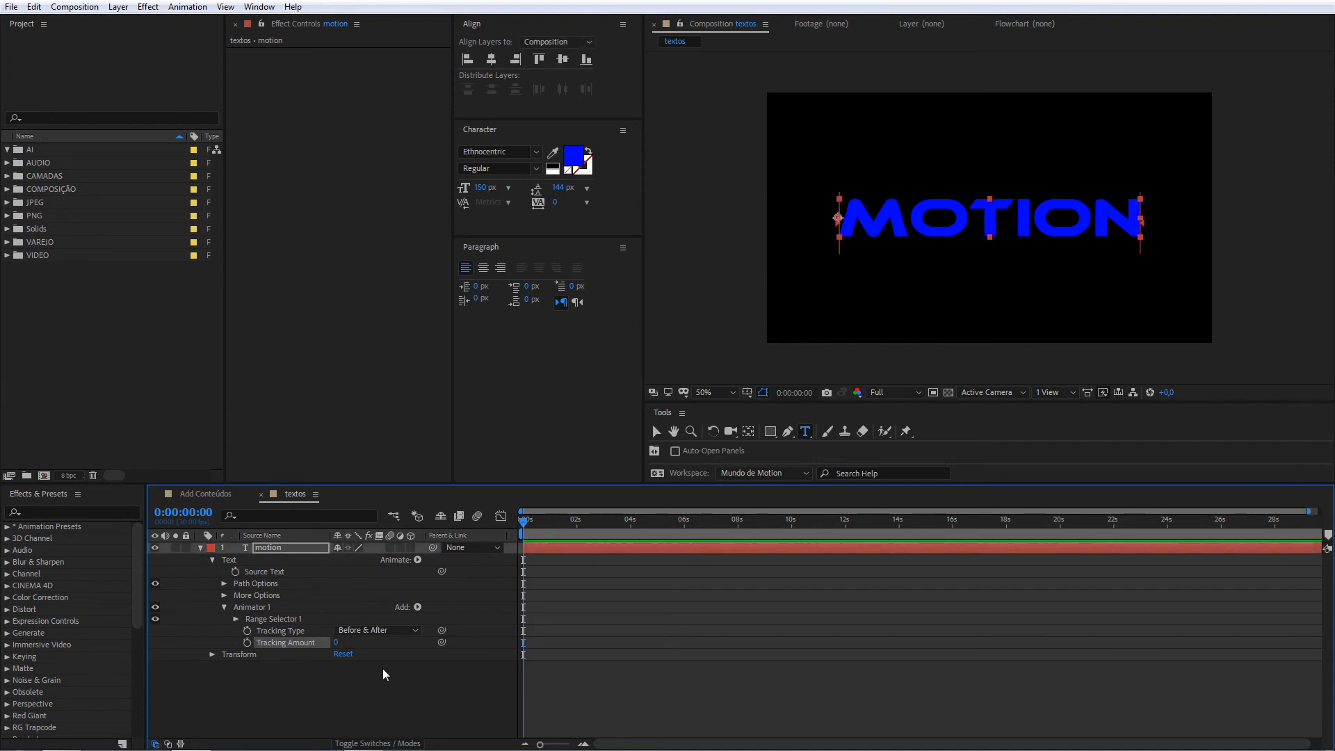
Right-align the MOTION text's paragraph and center the layer horizontally in the composition
{"action": "double_click", "coordinate": [271, 547]}
{"action": "left_click", "coordinate": [499, 268]}
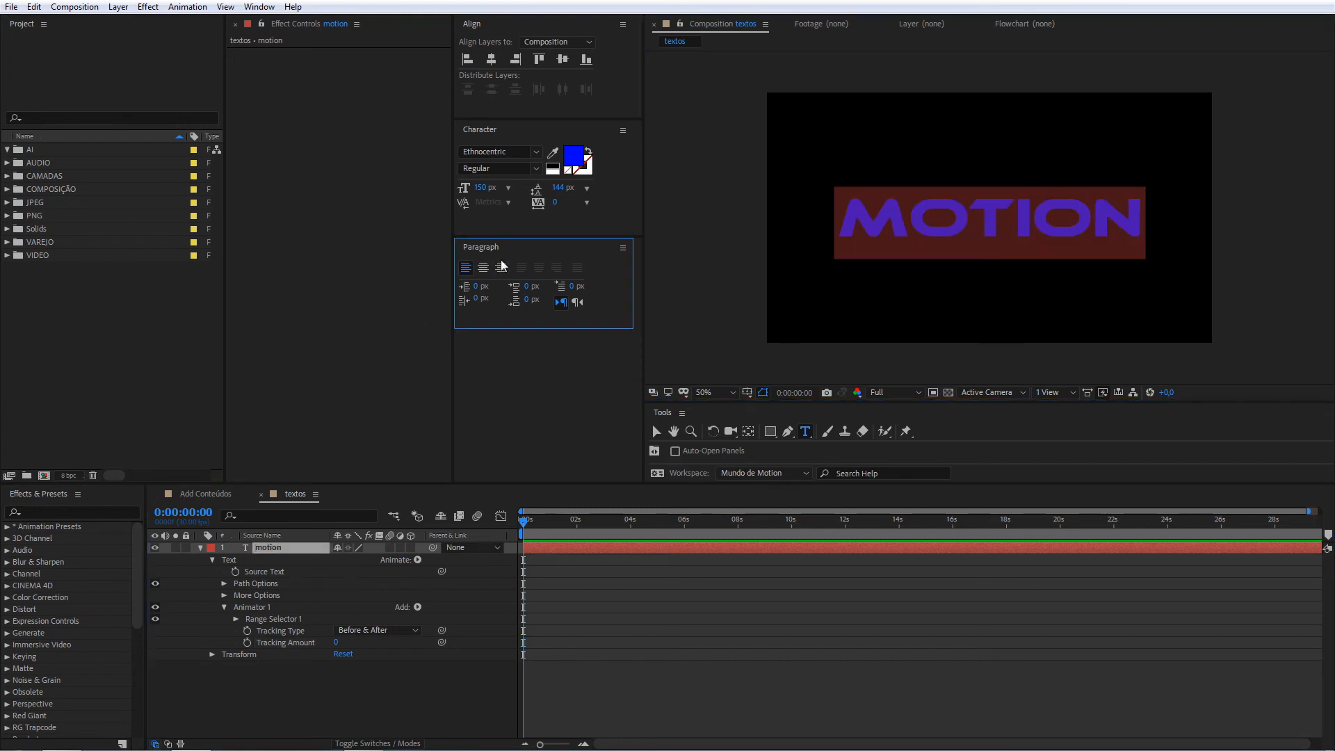
{"action": "left_click", "coordinate": [501, 267]}
{"action": "left_click", "coordinate": [492, 60]}
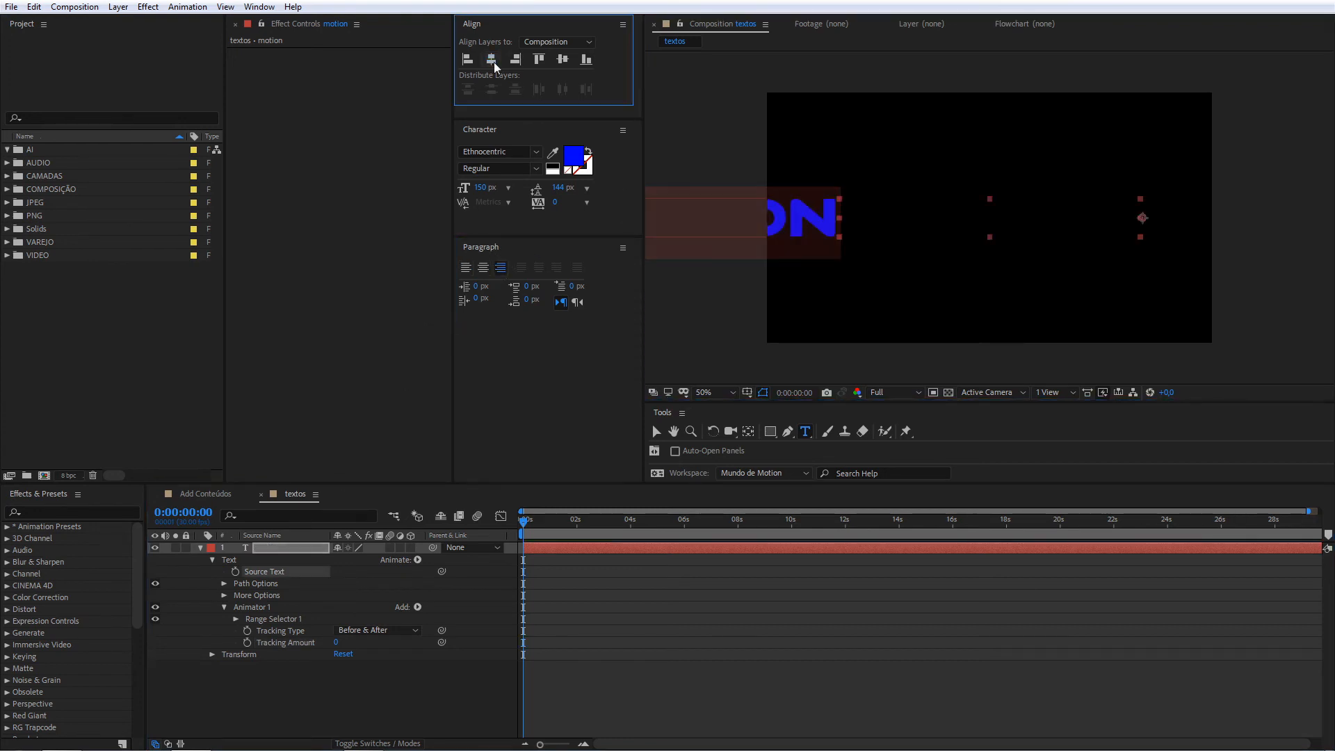
Keyframe Tracking Amount from 1637 at 0:00:00:00 to 0 at 0:00:00:25, and preview the animation from the start
{"action": "left_click_drag", "start_coordinate": [336, 642], "coordinate": [459, 630]}
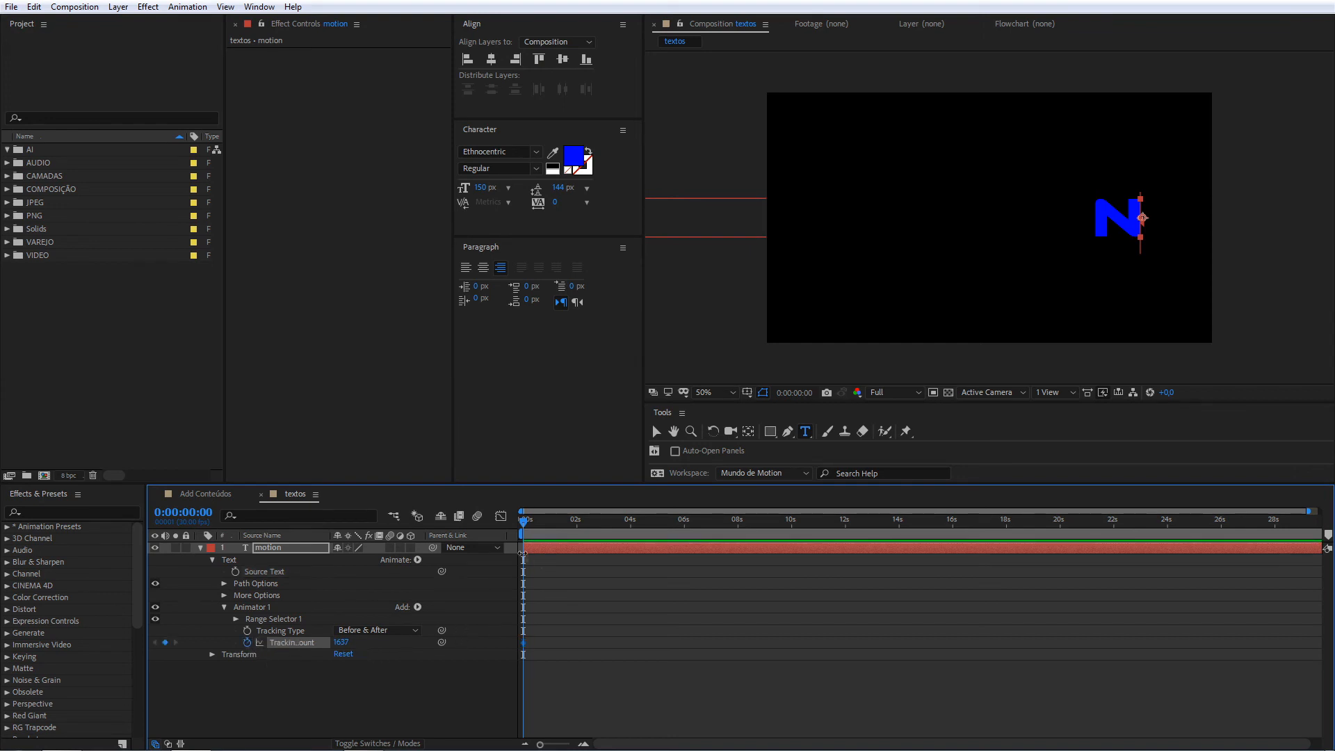
{"action": "left_click_drag", "start_coordinate": [524, 521], "coordinate": [546, 521]}
{"action": "left_click", "coordinate": [340, 641]}
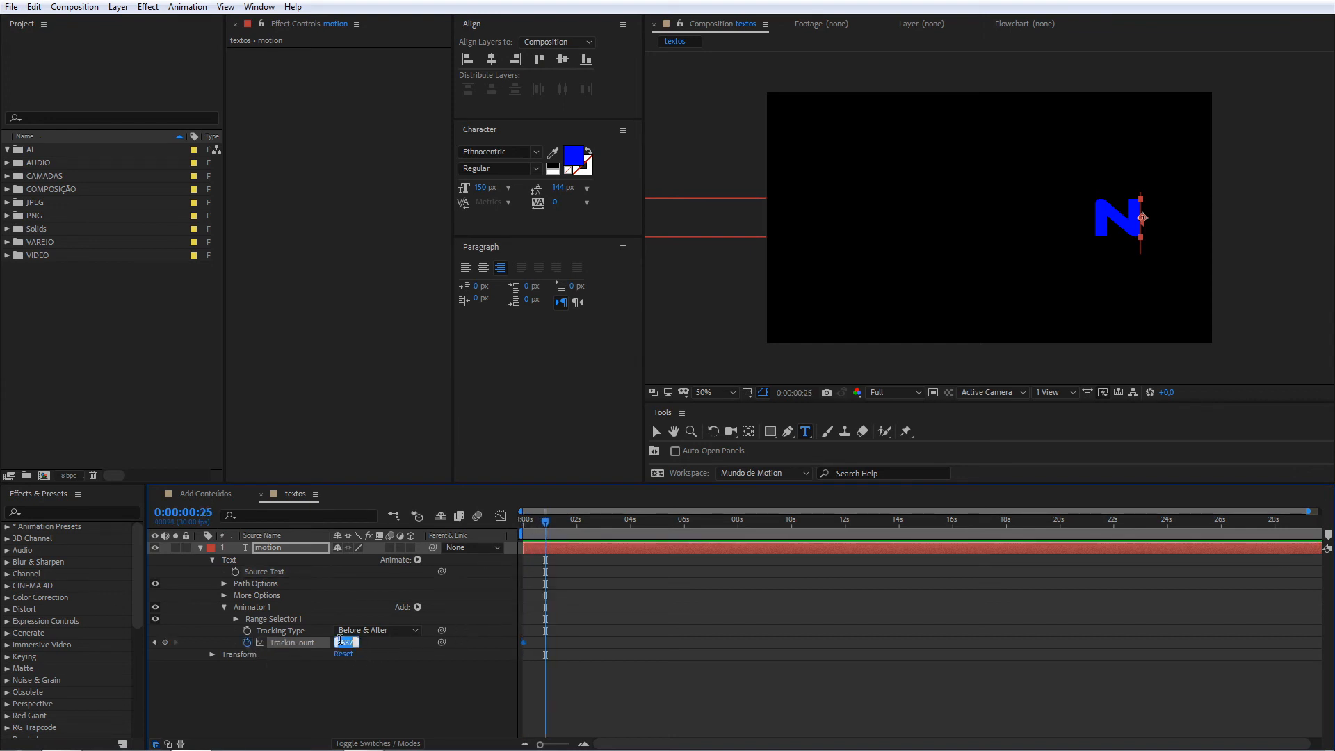
{"action": "type", "text": "0"}
{"action": "key", "text": "Return"}
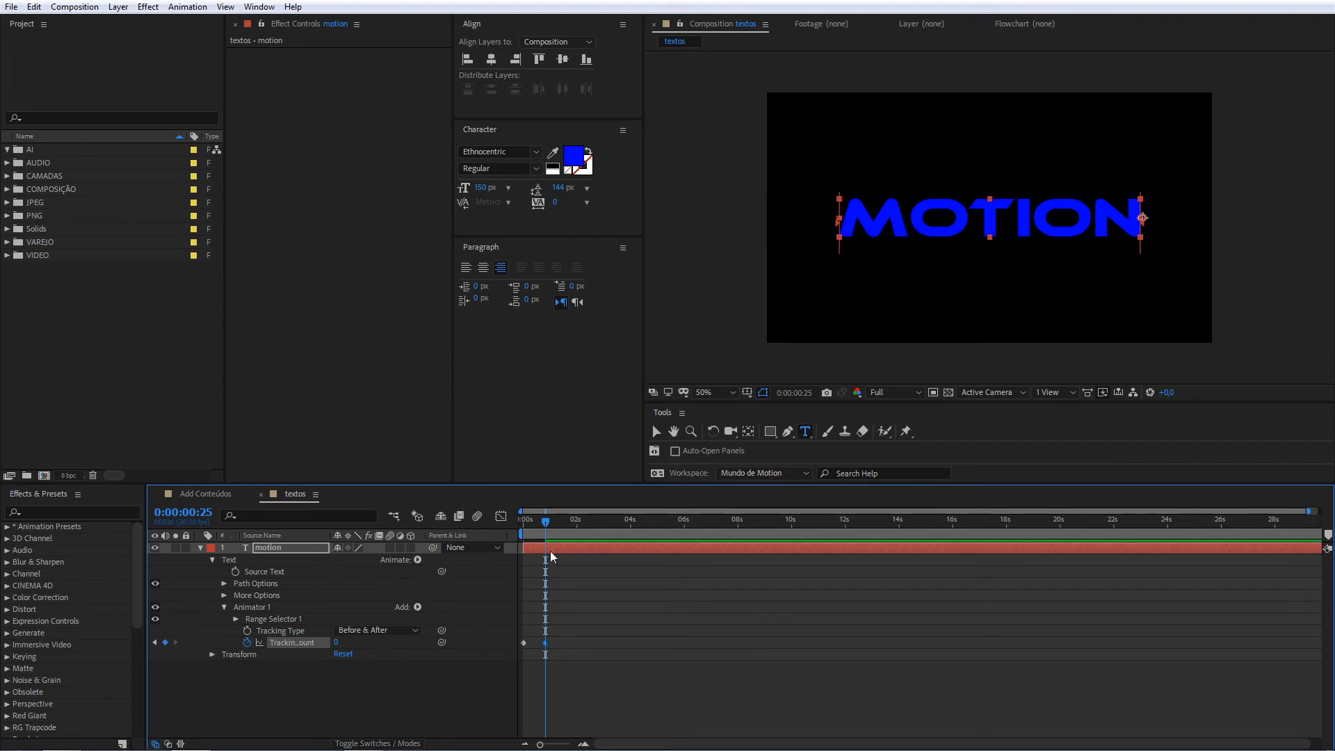
{"action": "key", "text": "Home"}
{"action": "key", "text": "space"}
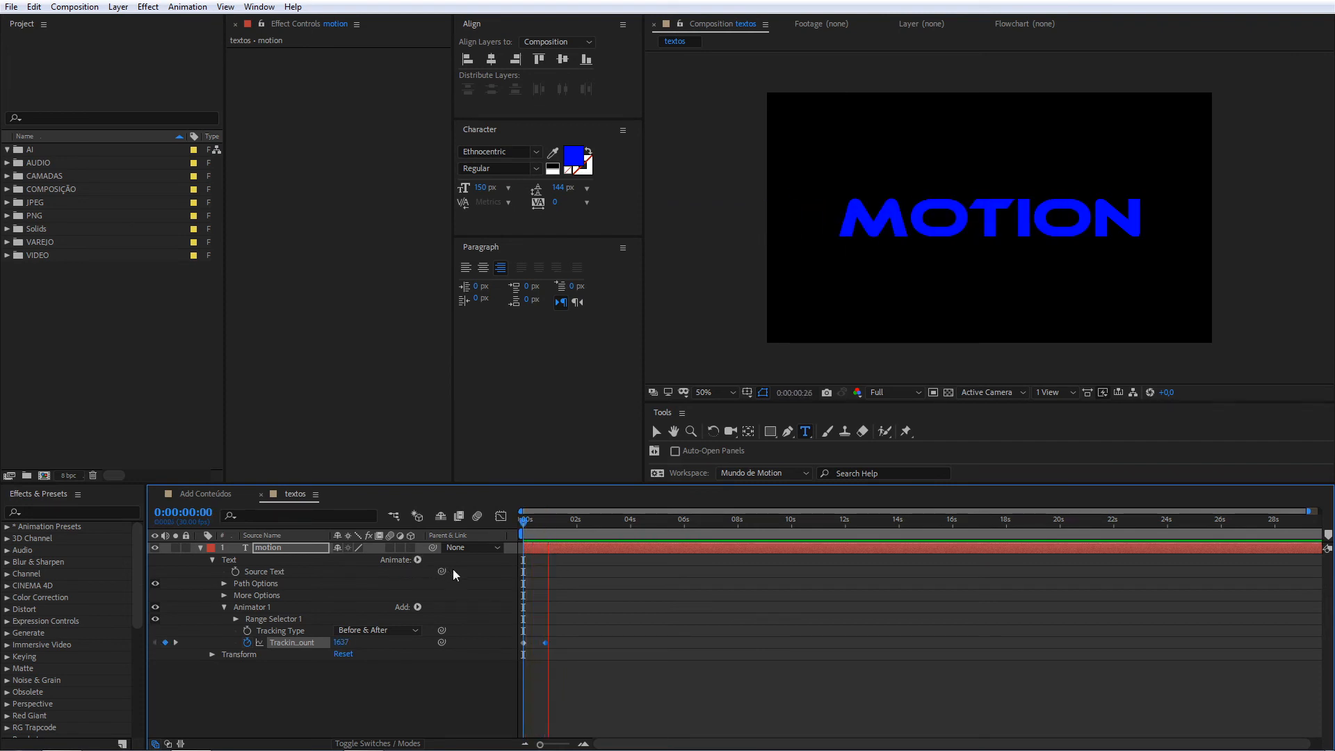
Move the second Tracking Amount keyframe to about 1.6 seconds and apply Easy Ease with a reshaped graph curve, previewing the motion
{"action": "left_click_drag", "start_coordinate": [545, 643], "coordinate": [567, 643]}
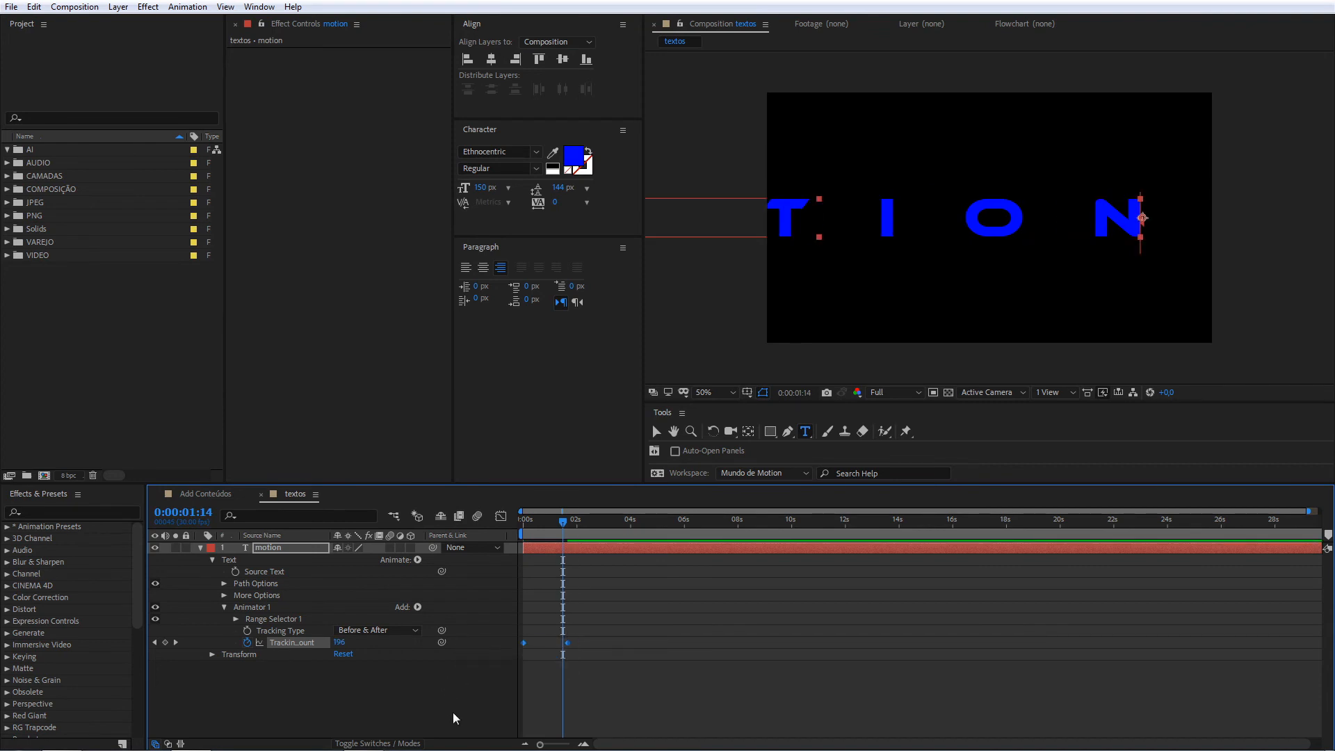
{"action": "key", "text": "F9"}
{"action": "left_click", "coordinate": [501, 517]}
{"action": "left_click_drag", "start_coordinate": [594, 578], "coordinate": [381, 528]}
{"action": "key", "text": "space"}
{"action": "key", "text": "space"}
{"action": "key", "text": "shift+F3"}
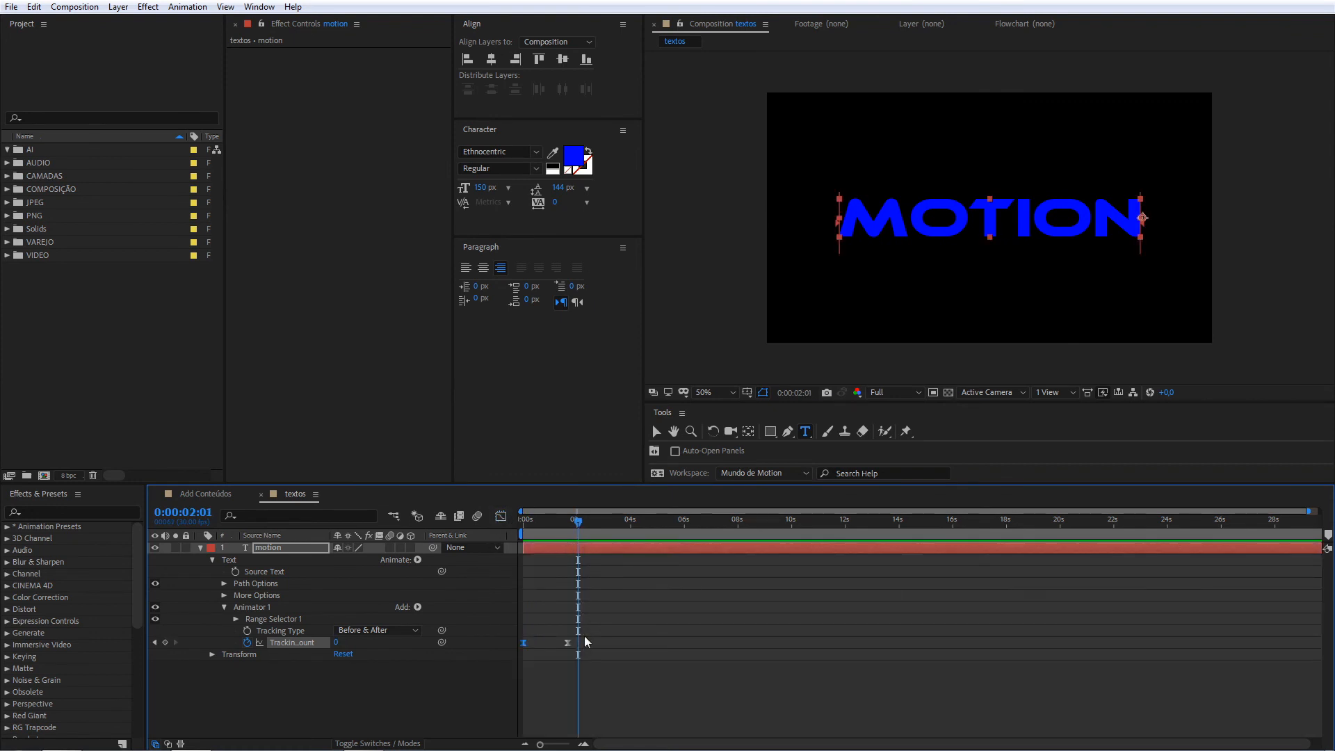
Remove all Tracking Amount keyframes and return the playhead to 0:00:00:00
{"action": "left_click_drag", "start_coordinate": [585, 634], "coordinate": [518, 648]}
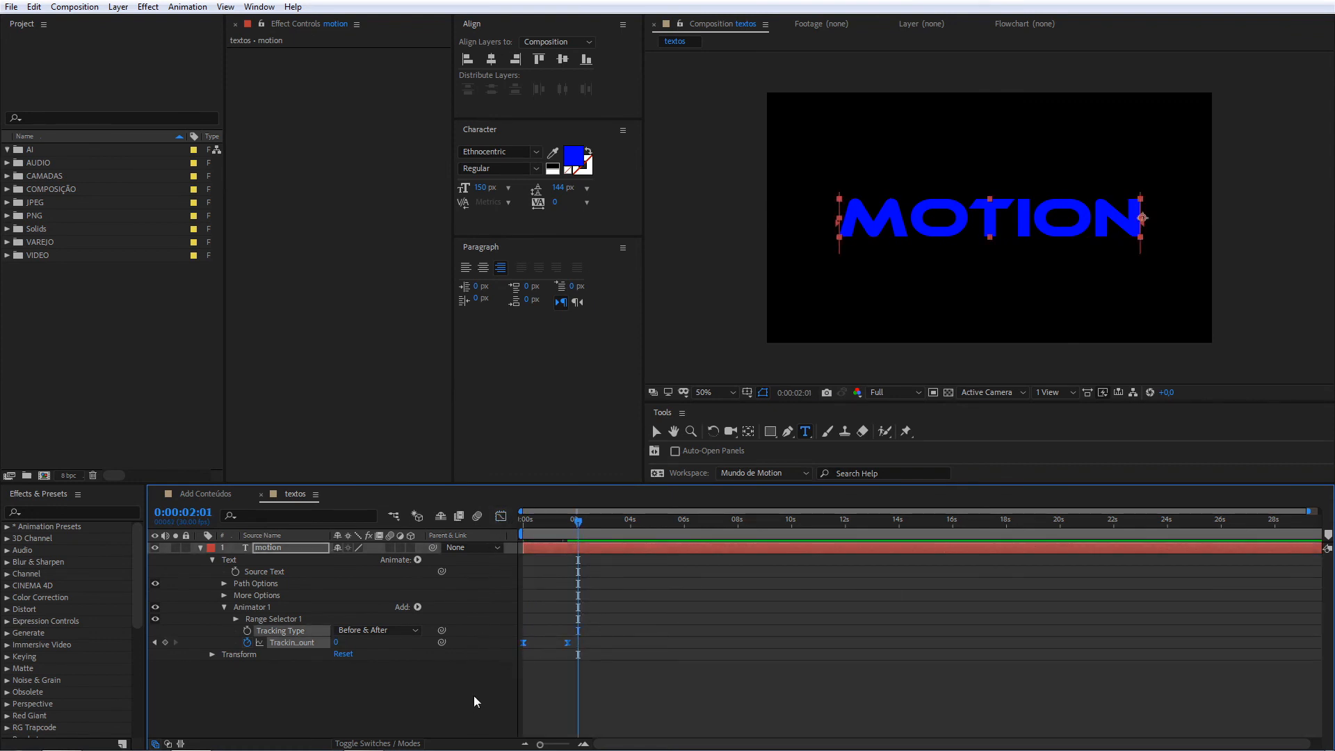
{"action": "left_click", "coordinate": [246, 642]}
{"action": "left_click_drag", "start_coordinate": [577, 533], "coordinate": [473, 544]}
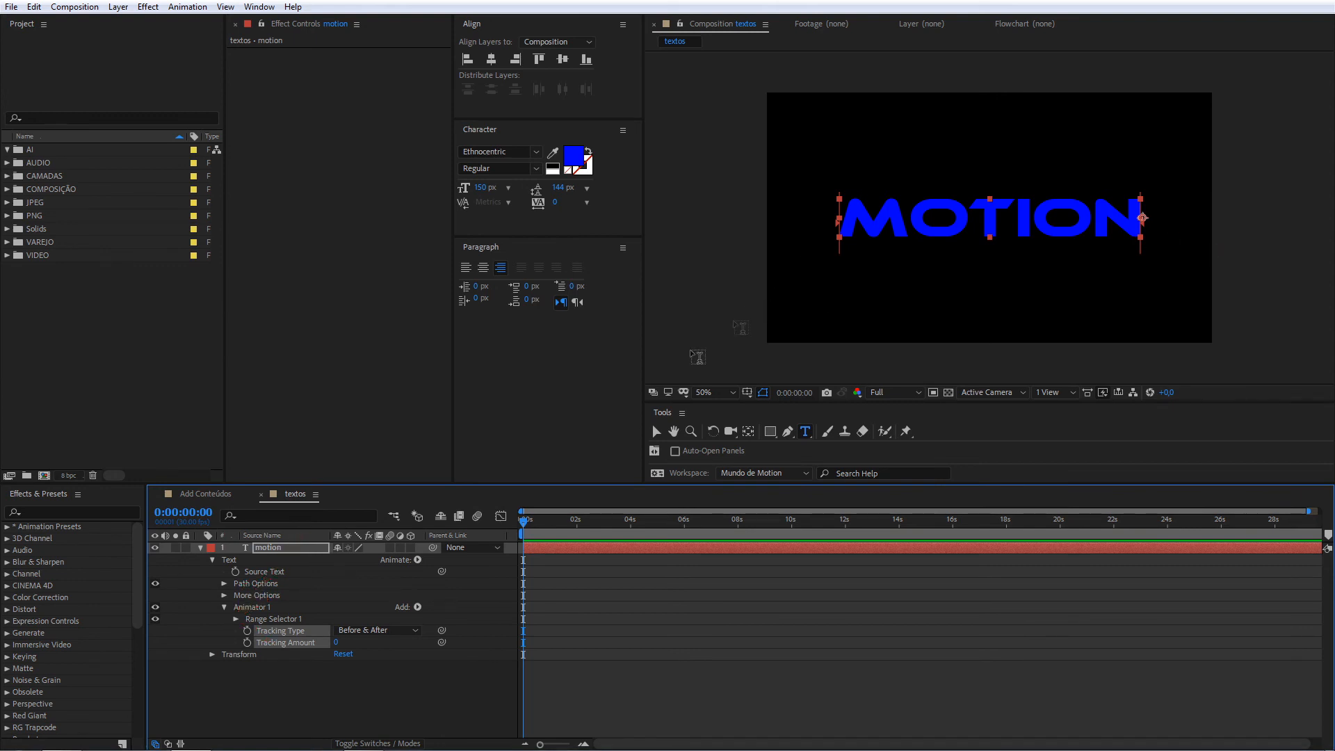
Try a Tracking Amount of 117 with the range selector's Offset at 100%, and reset both values to 0
{"action": "left_click", "coordinate": [237, 618]}
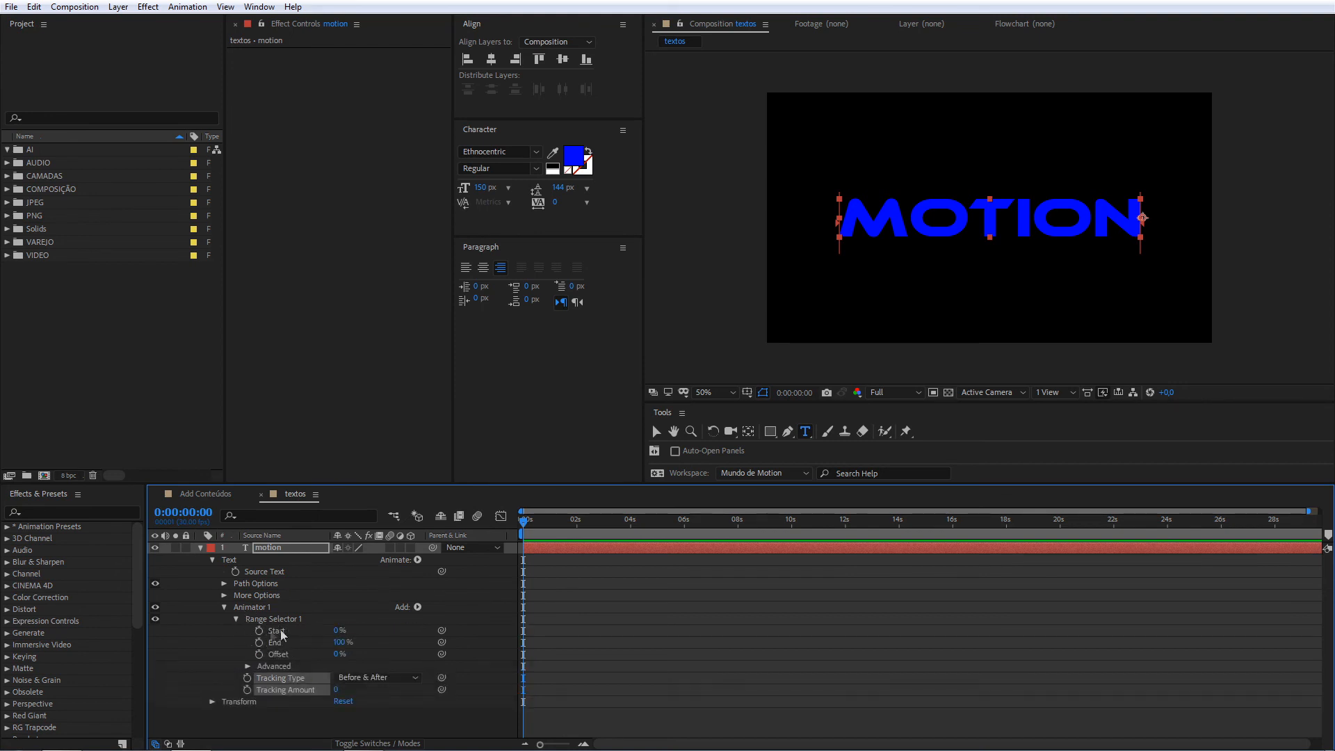
{"action": "left_click_drag", "start_coordinate": [333, 690], "coordinate": [395, 672]}
{"action": "left_click", "coordinate": [342, 654]}
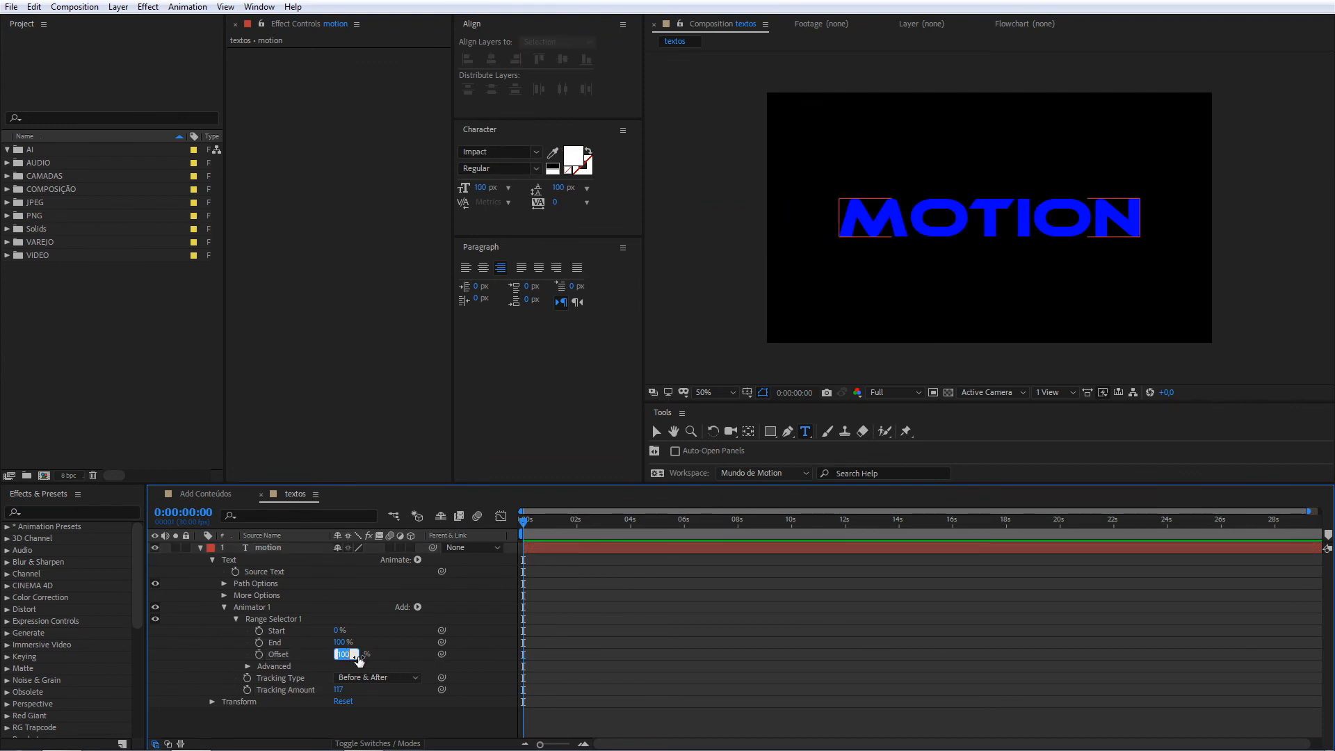
{"action": "type", "text": "0"}
{"action": "key", "text": "Return"}
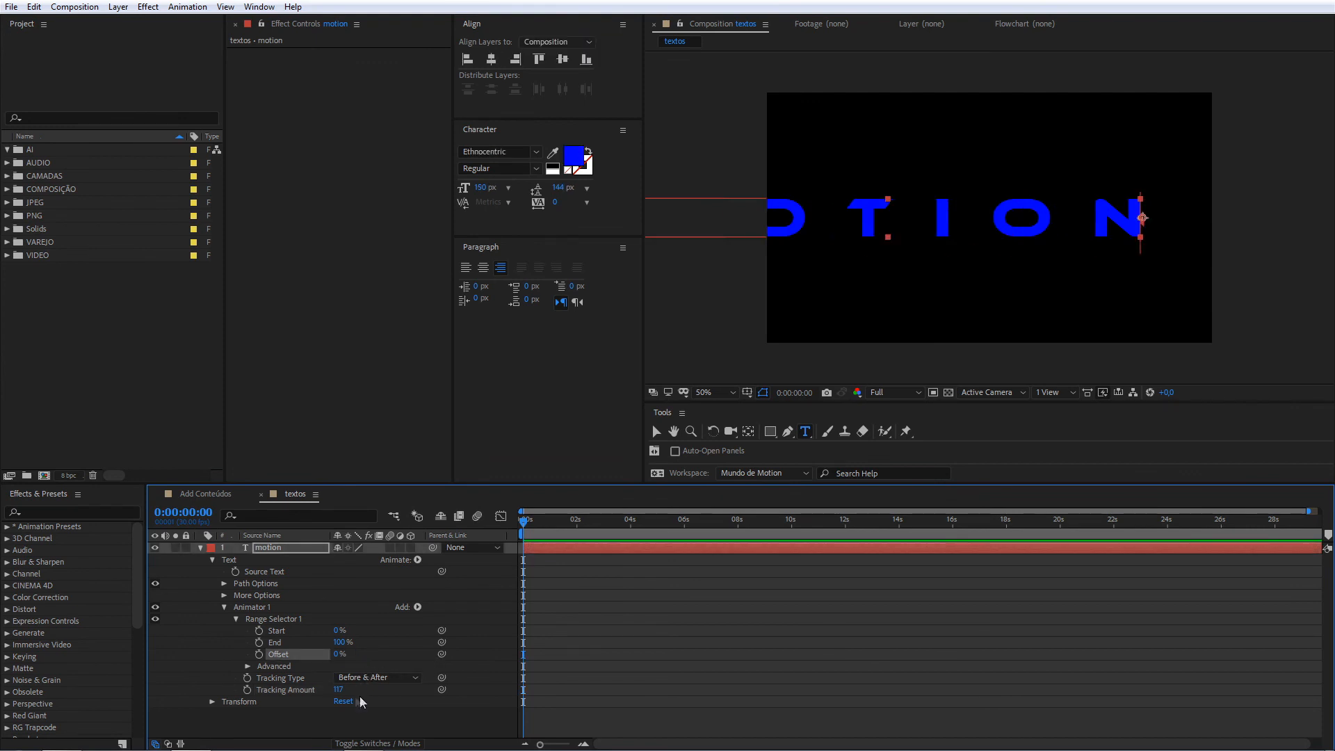
{"action": "left_click", "coordinate": [341, 689]}
{"action": "type", "text": "0"}
{"action": "key", "text": "Return"}
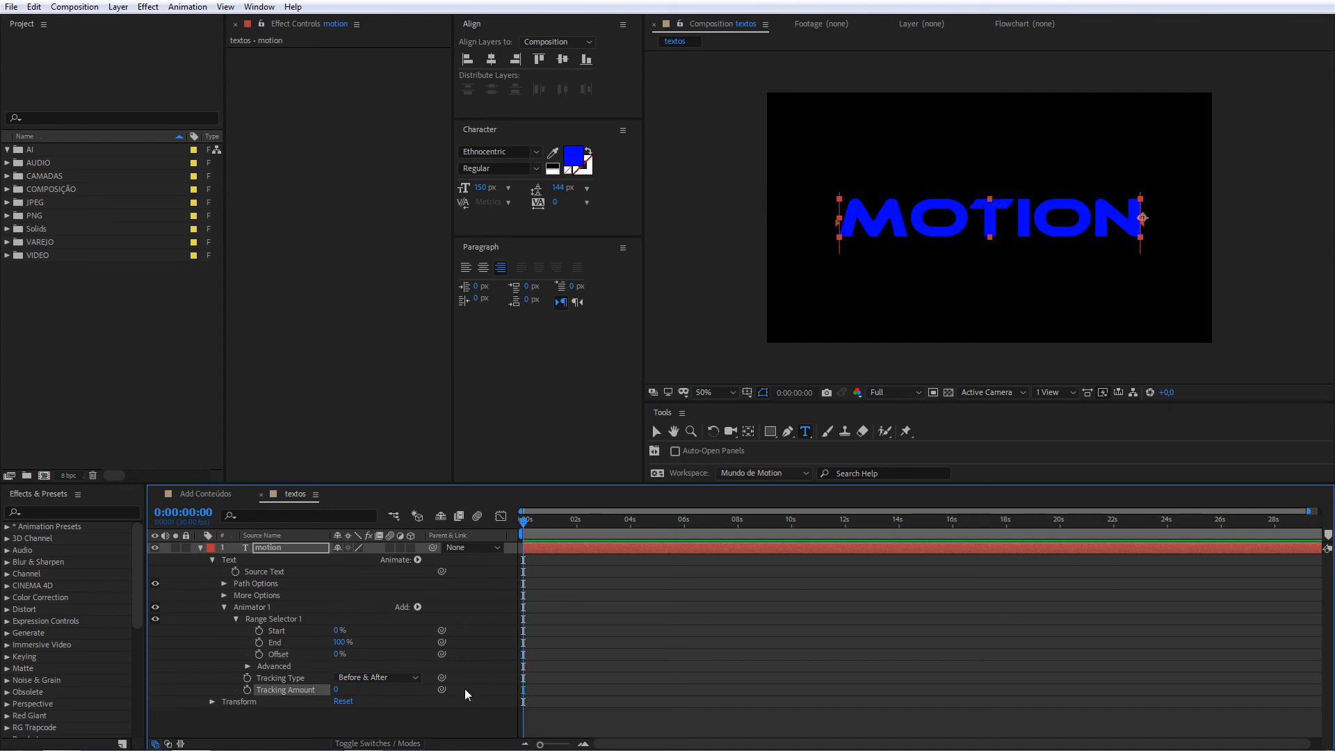
Replace the MOTION layer's tracking animator with a Blur animator and set its Blur to 155 in both directions
{"action": "left_click", "coordinate": [305, 608]}
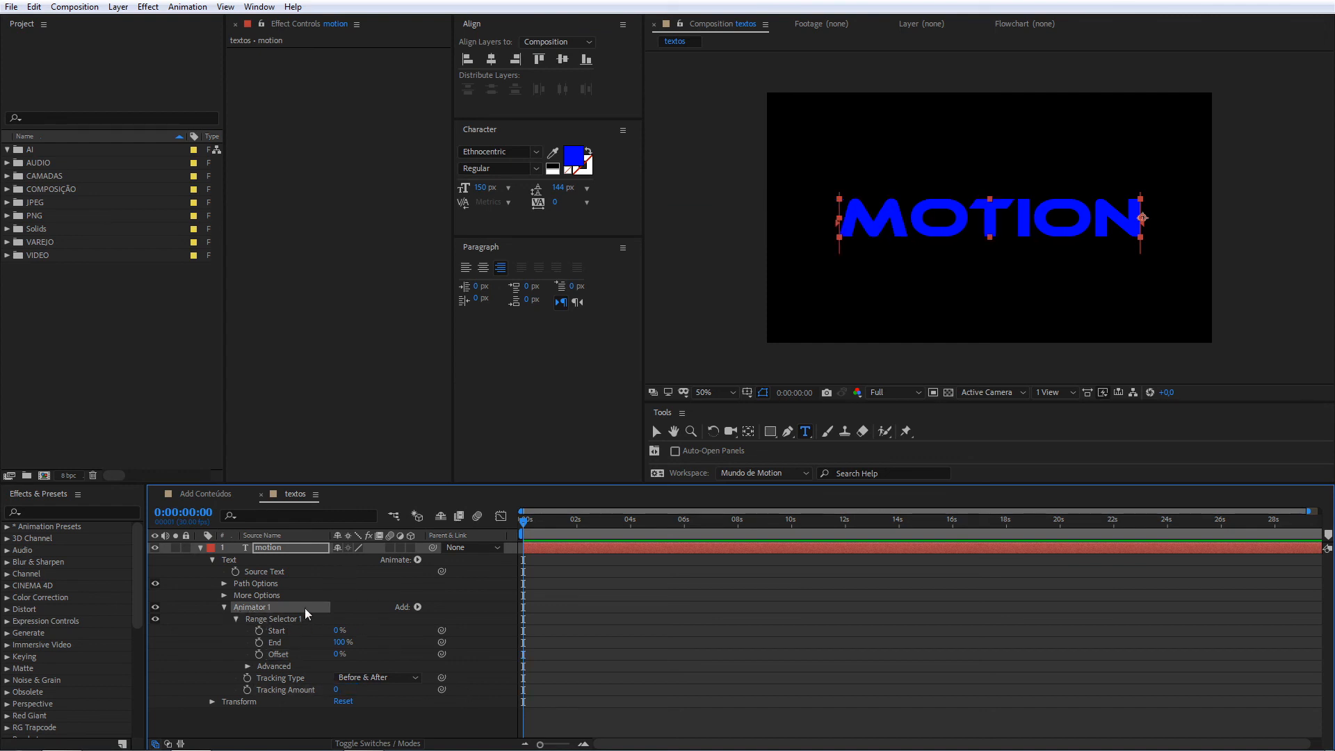
{"action": "key", "text": "Delete"}
{"action": "left_click", "coordinate": [417, 561]}
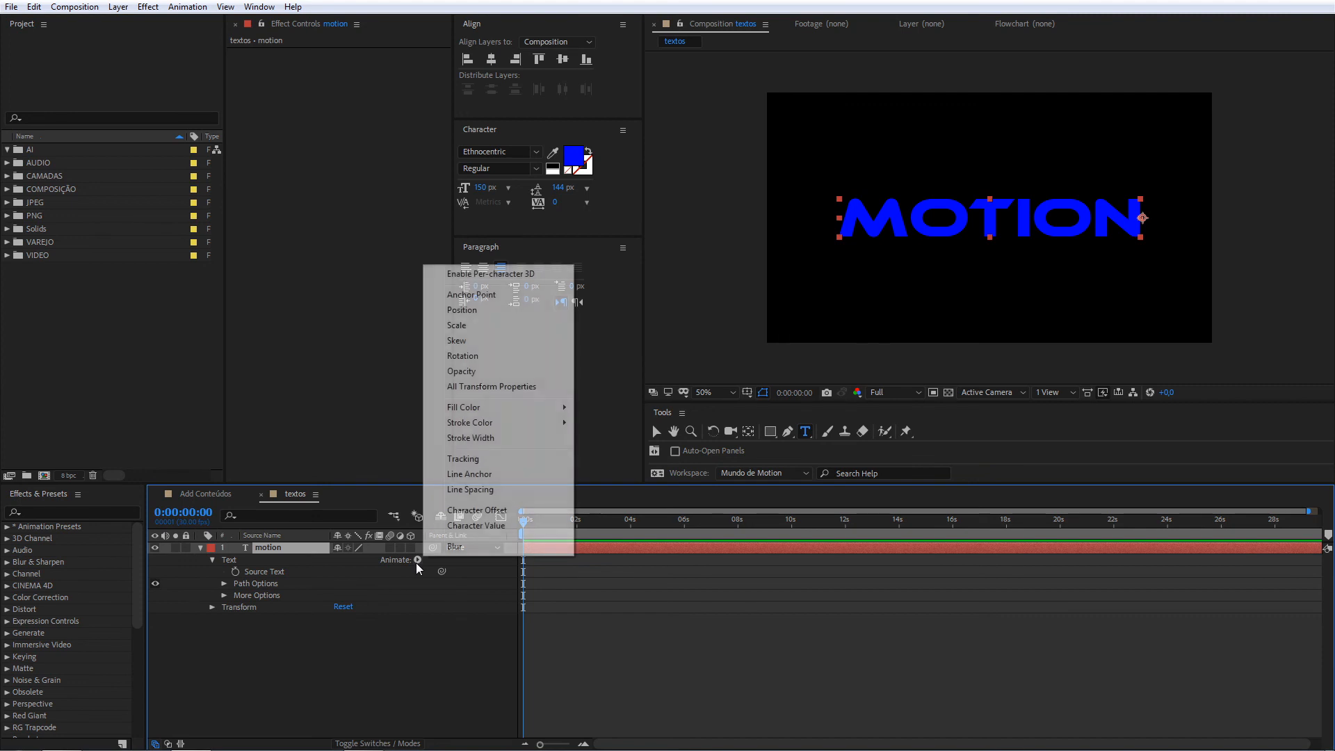
{"action": "left_click", "coordinate": [454, 547]}
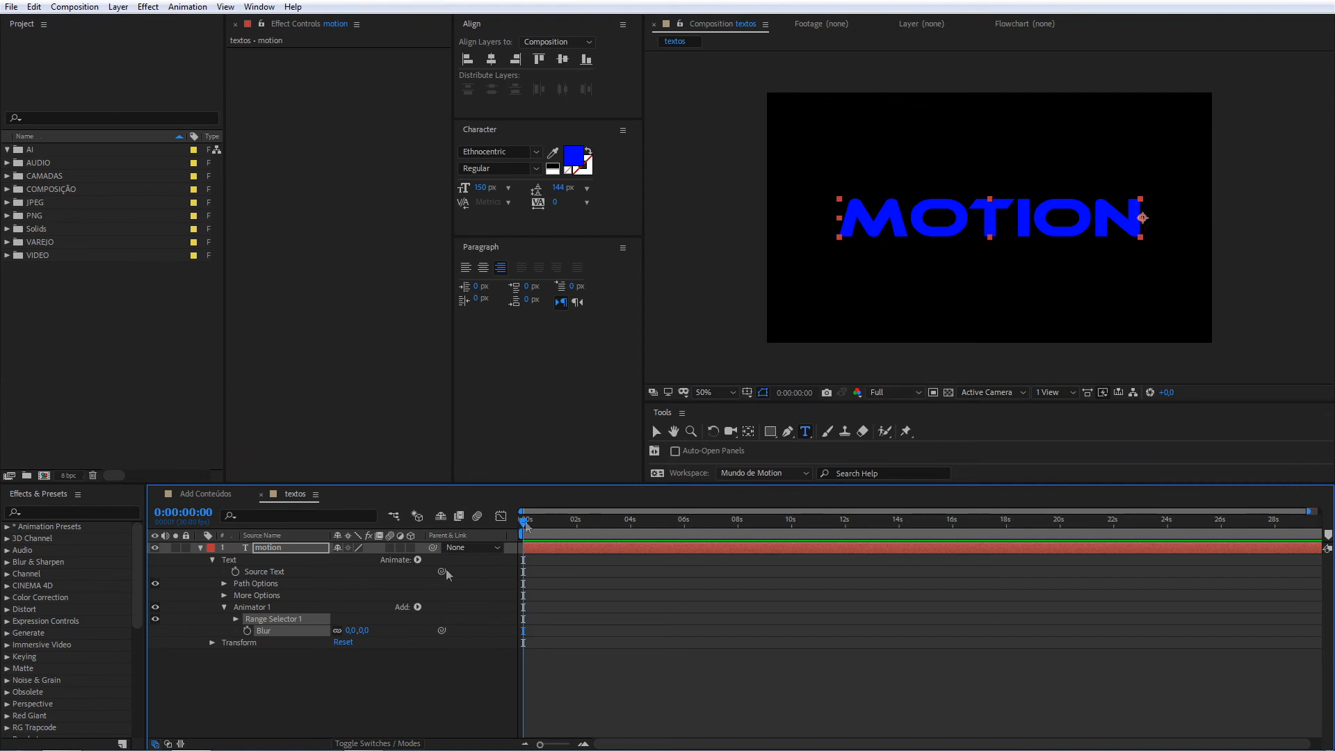
{"action": "left_click_drag", "start_coordinate": [359, 630], "coordinate": [469, 623]}
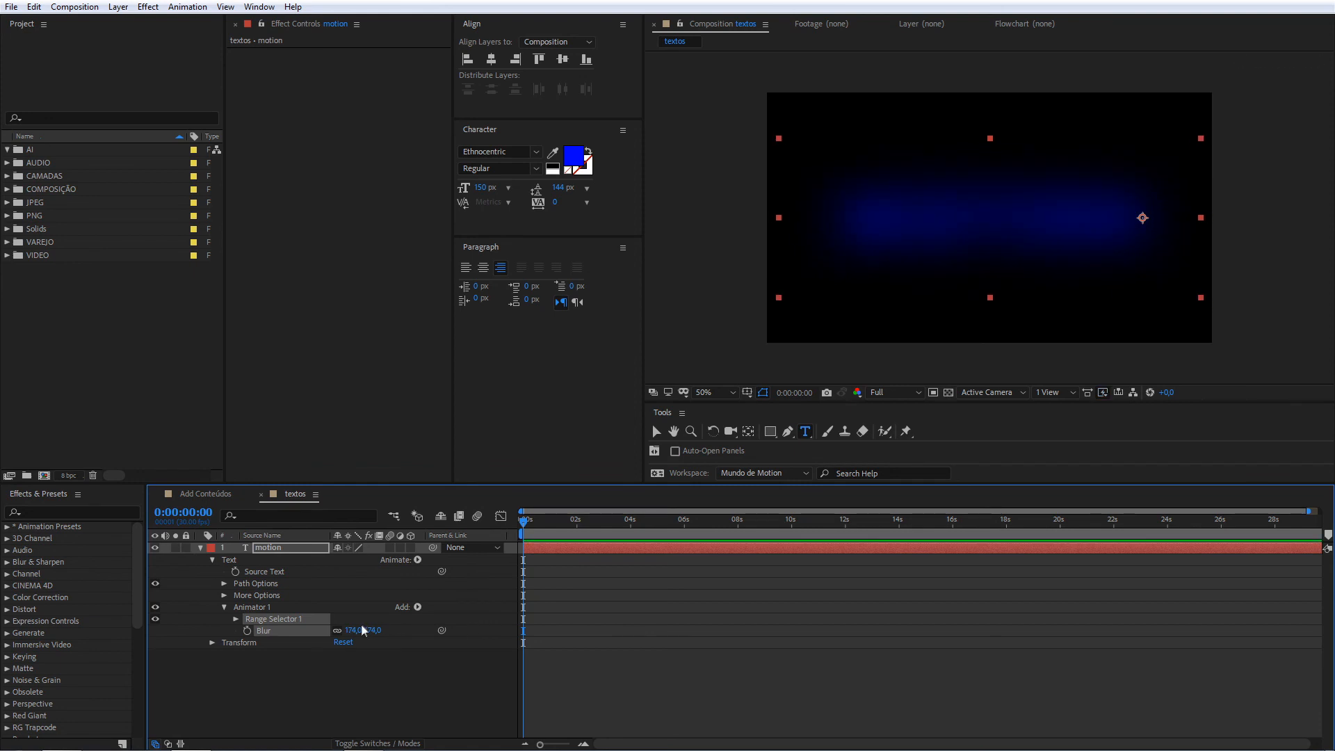
{"action": "left_click_drag", "start_coordinate": [370, 634], "coordinate": [354, 633]}
Try the blur range selector's Offset at 70% and lower values, and reset it to 0%
{"action": "left_click", "coordinate": [236, 620]}
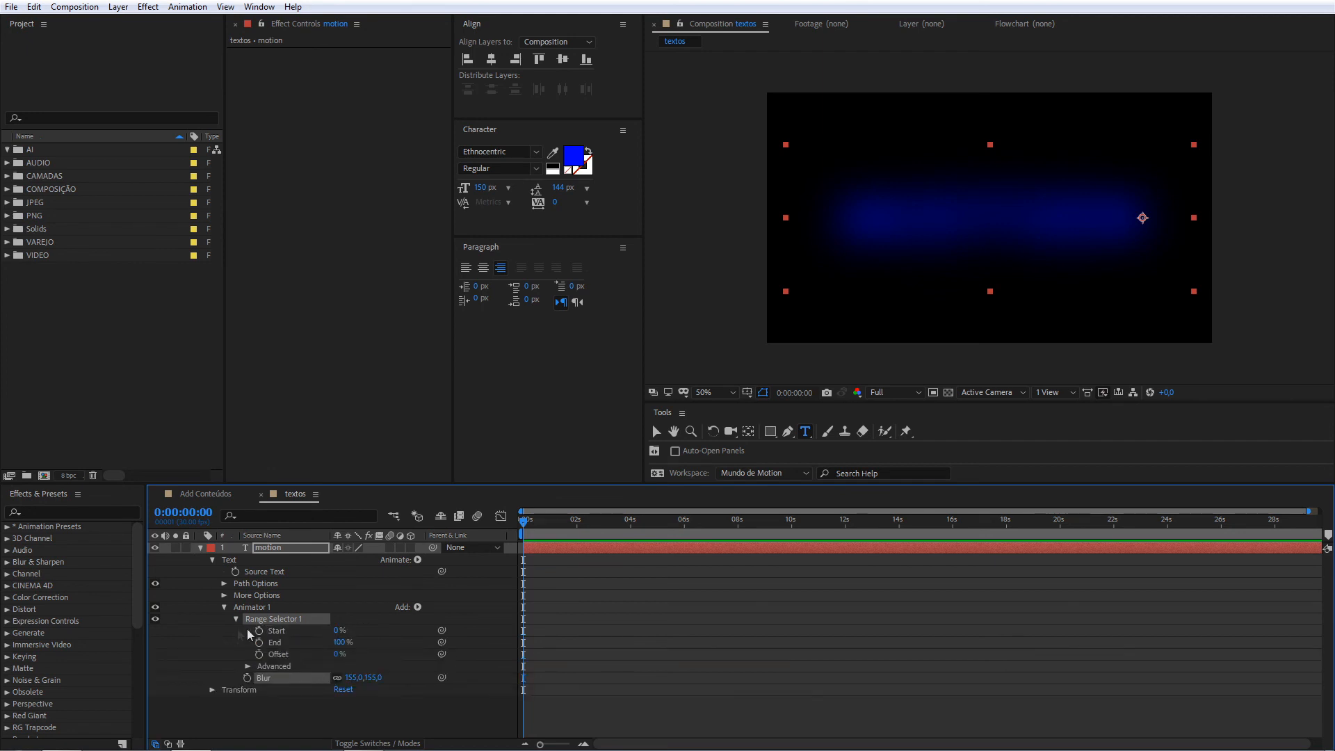
{"action": "left_click_drag", "start_coordinate": [338, 659], "coordinate": [414, 661]}
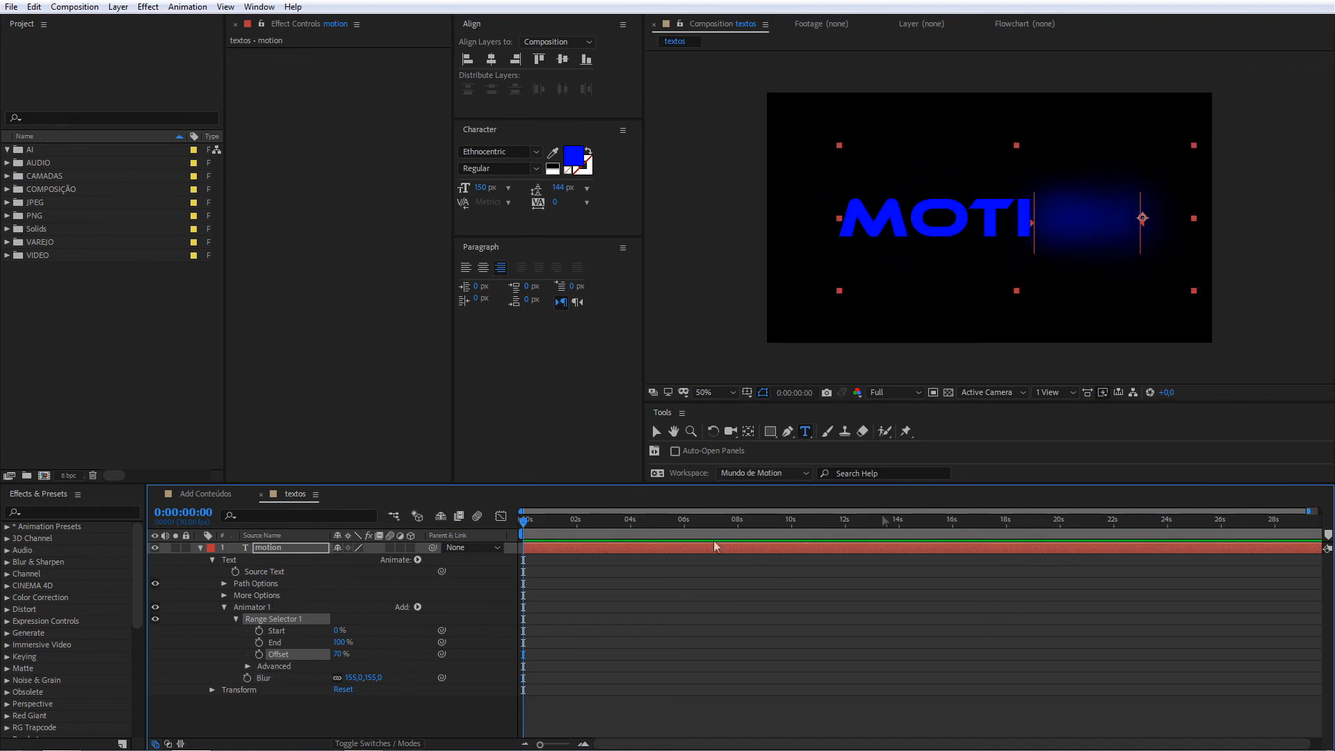
{"action": "mouse_move", "coordinate": [342, 657]}
{"action": "left_mouse_down"}
{"action": "mouse_move", "coordinate": [361, 657]}
{"action": "mouse_move", "coordinate": [324, 659]}
{"action": "left_mouse_up"}
{"action": "left_click", "coordinate": [340, 654]}
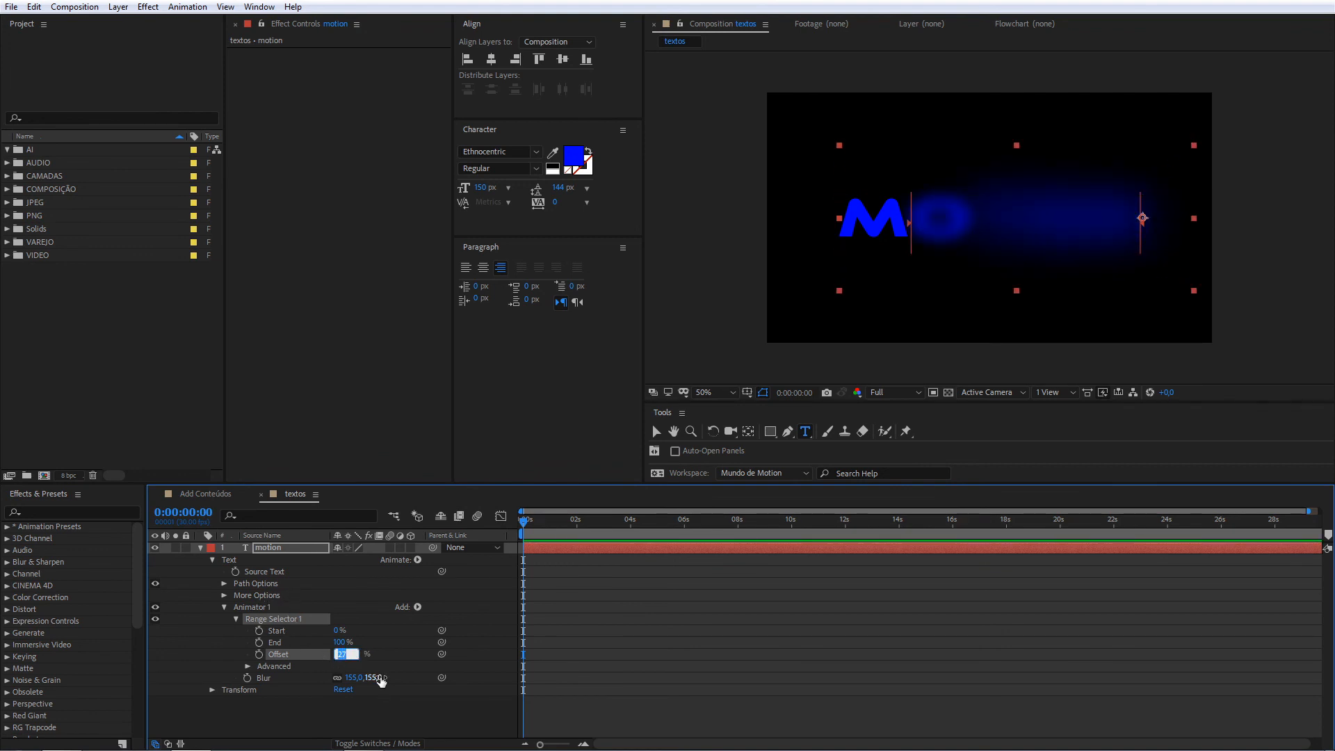
{"action": "type", "text": "0"}
{"action": "key", "text": "Return"}
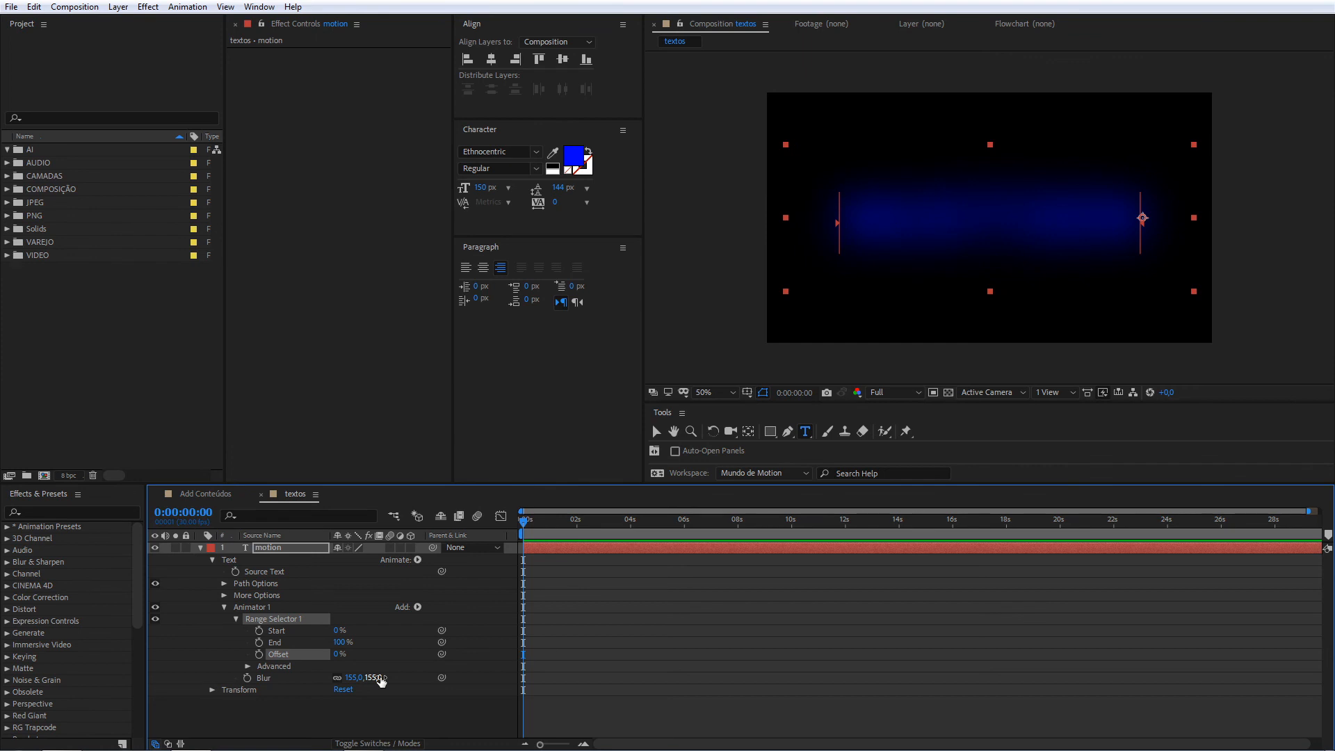
Check the range selector's Advanced options and delete the Blur animator from the MOTION layer
{"action": "left_click", "coordinate": [247, 666]}
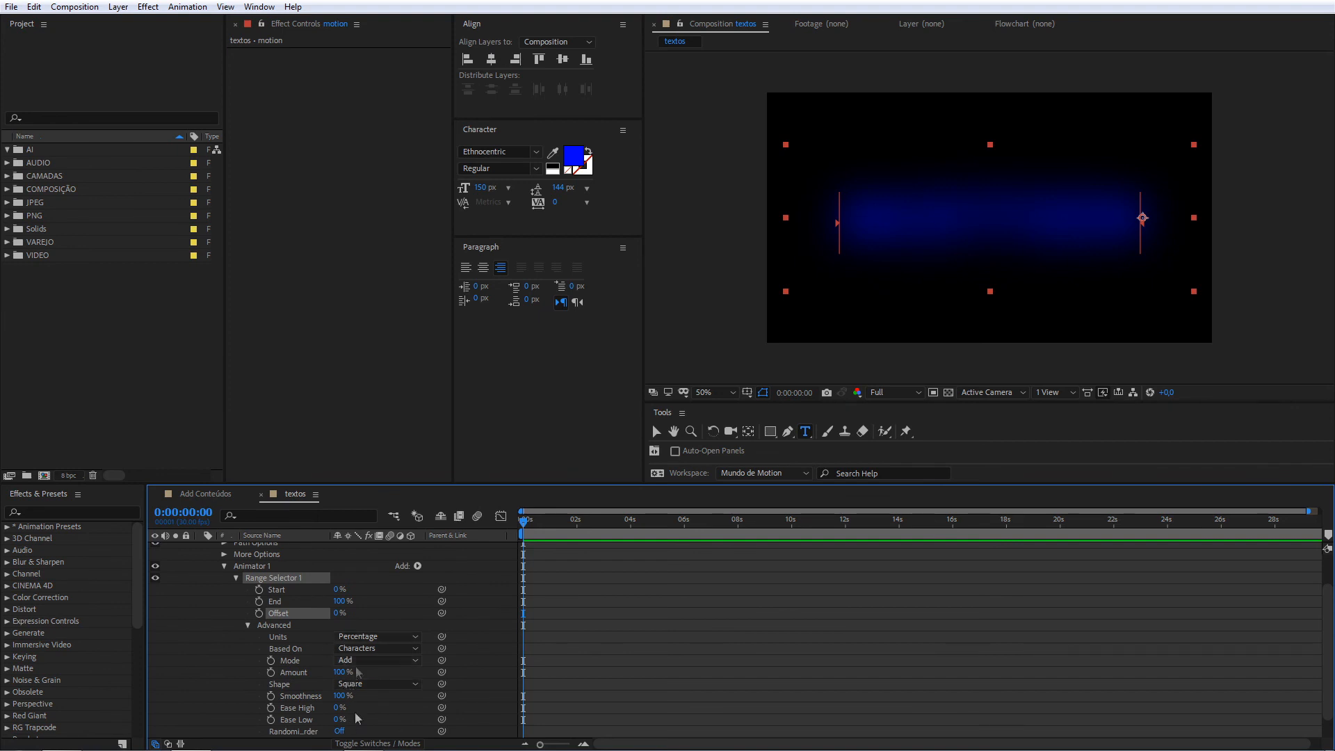
{"action": "scroll", "coordinate": [395, 645], "scroll_direction": "down", "scroll_amount": 2}
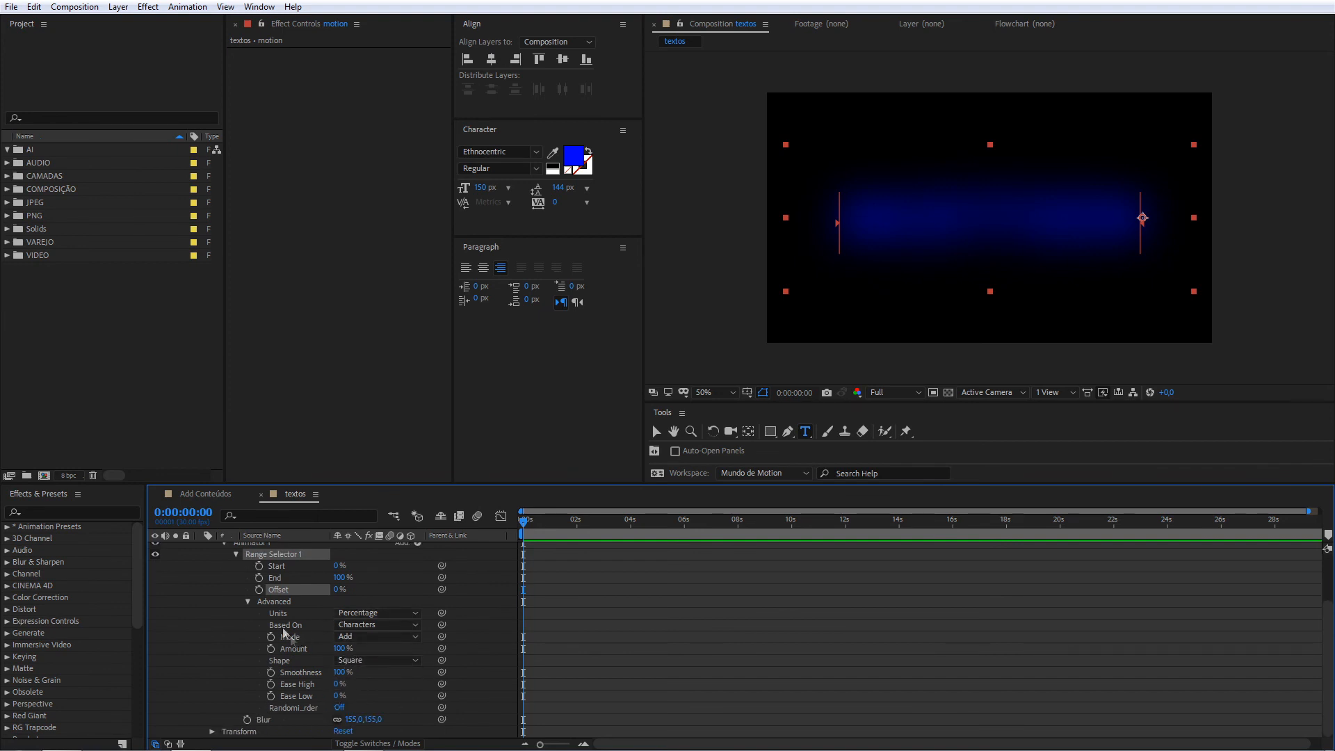
{"action": "left_click", "coordinate": [247, 600]}
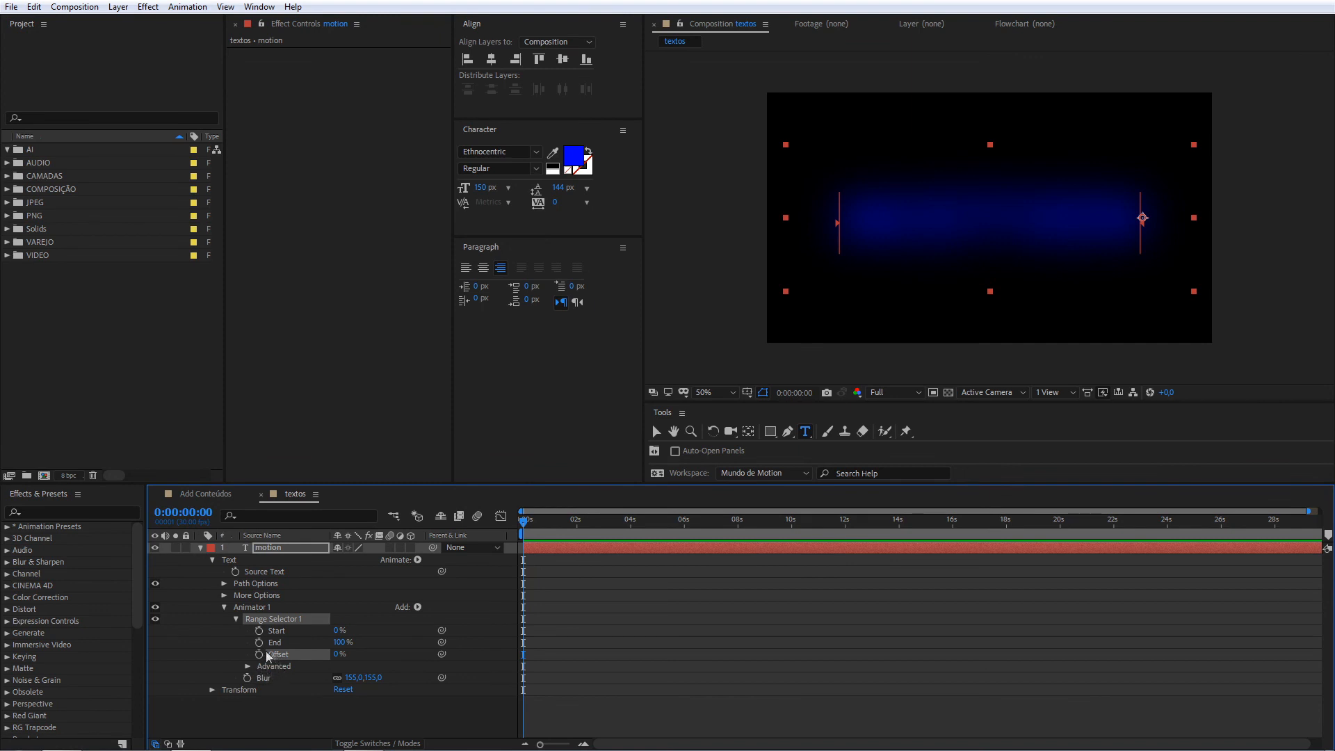
{"action": "left_click", "coordinate": [236, 619]}
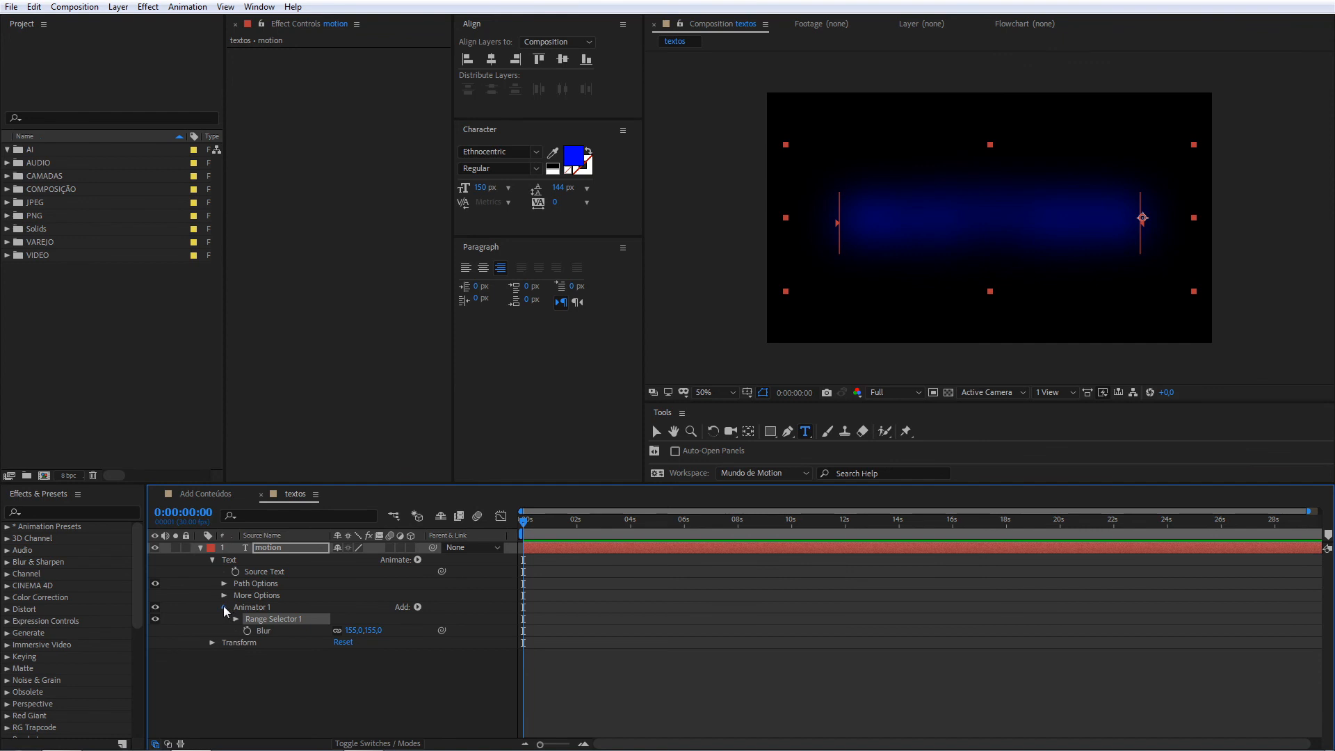
{"action": "left_click", "coordinate": [224, 606]}
{"action": "left_click", "coordinate": [245, 661]}
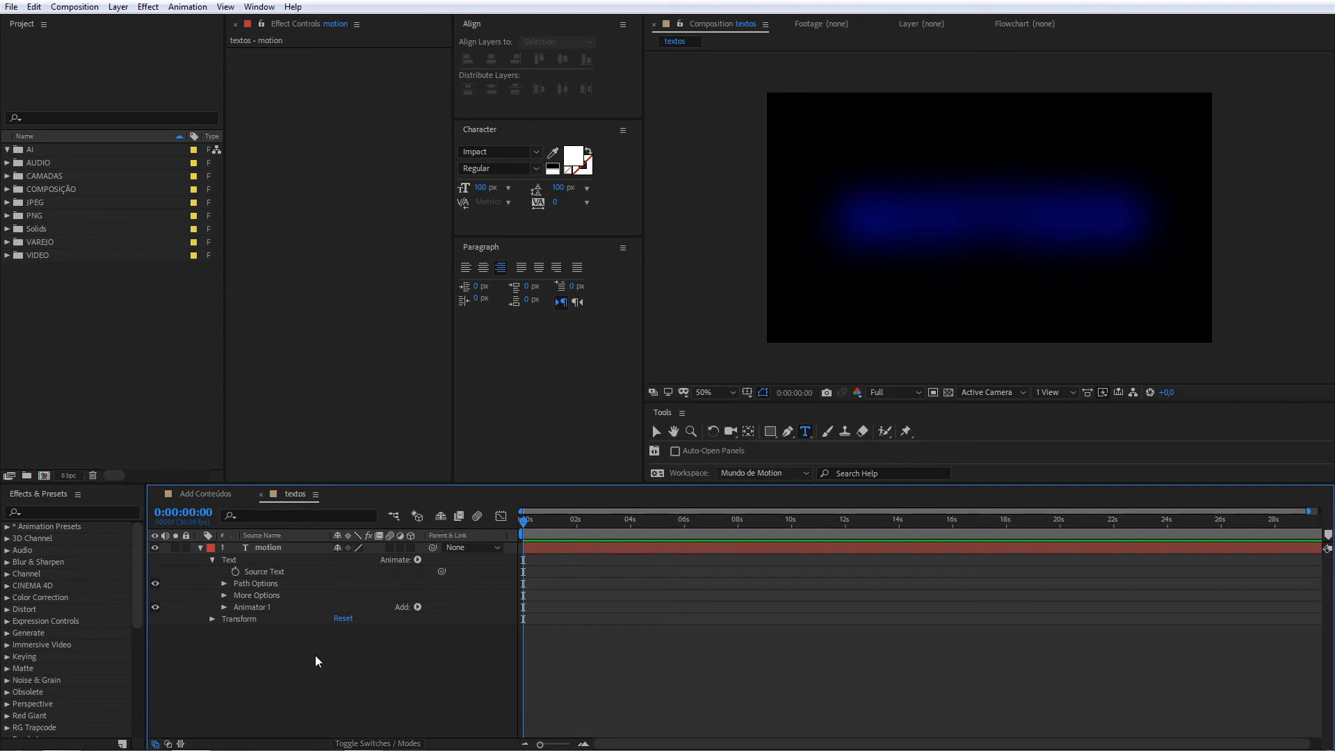
{"action": "left_click", "coordinate": [245, 607]}
{"action": "key", "text": "Delete"}
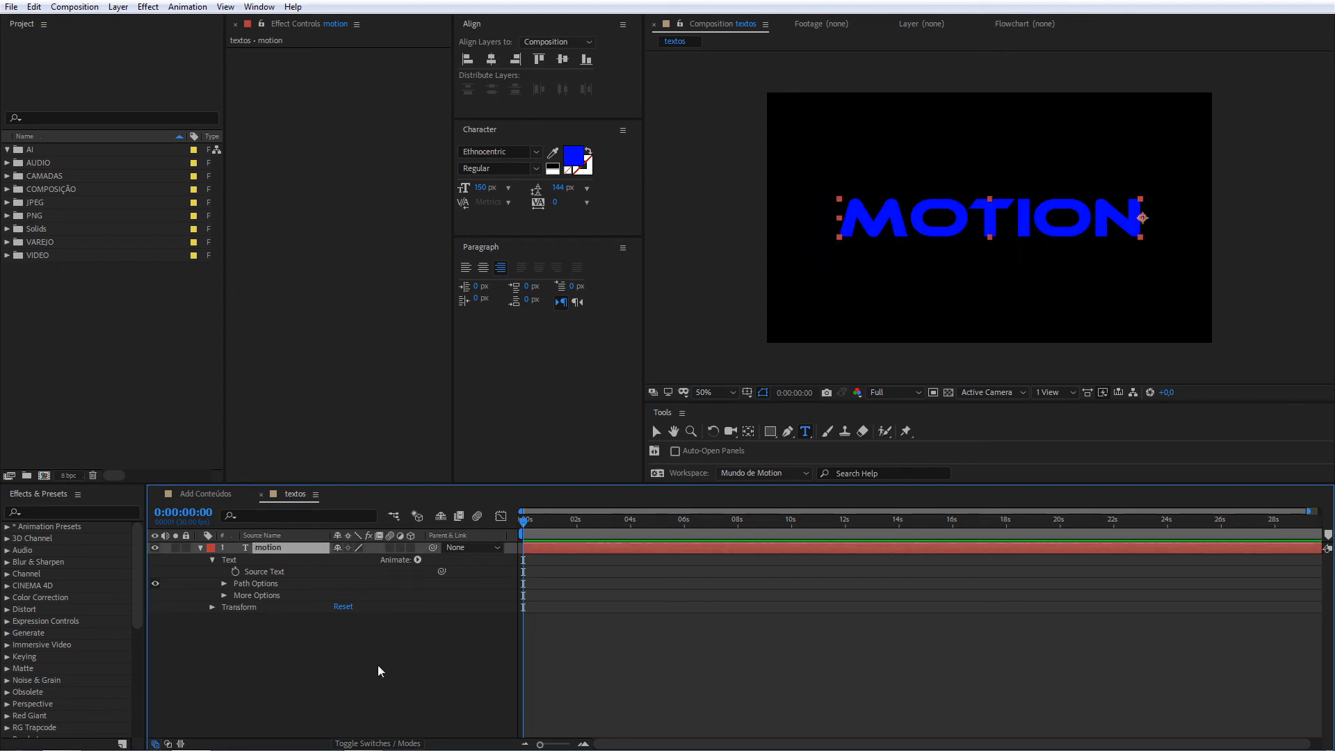